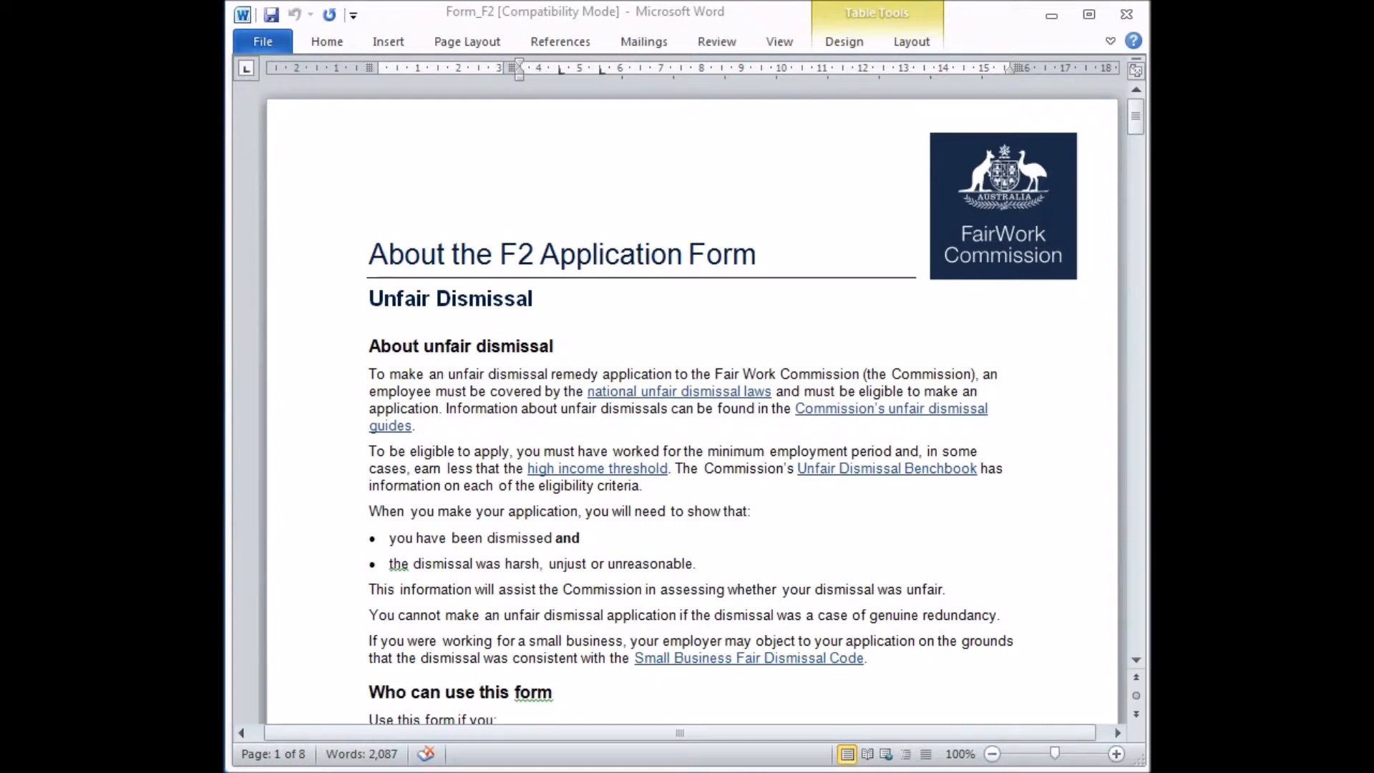
# Mark the Mrs option for the applicant's title.
pyautogui.moveTo(1138, 118); pyautogui.dragTo(1102, 259)
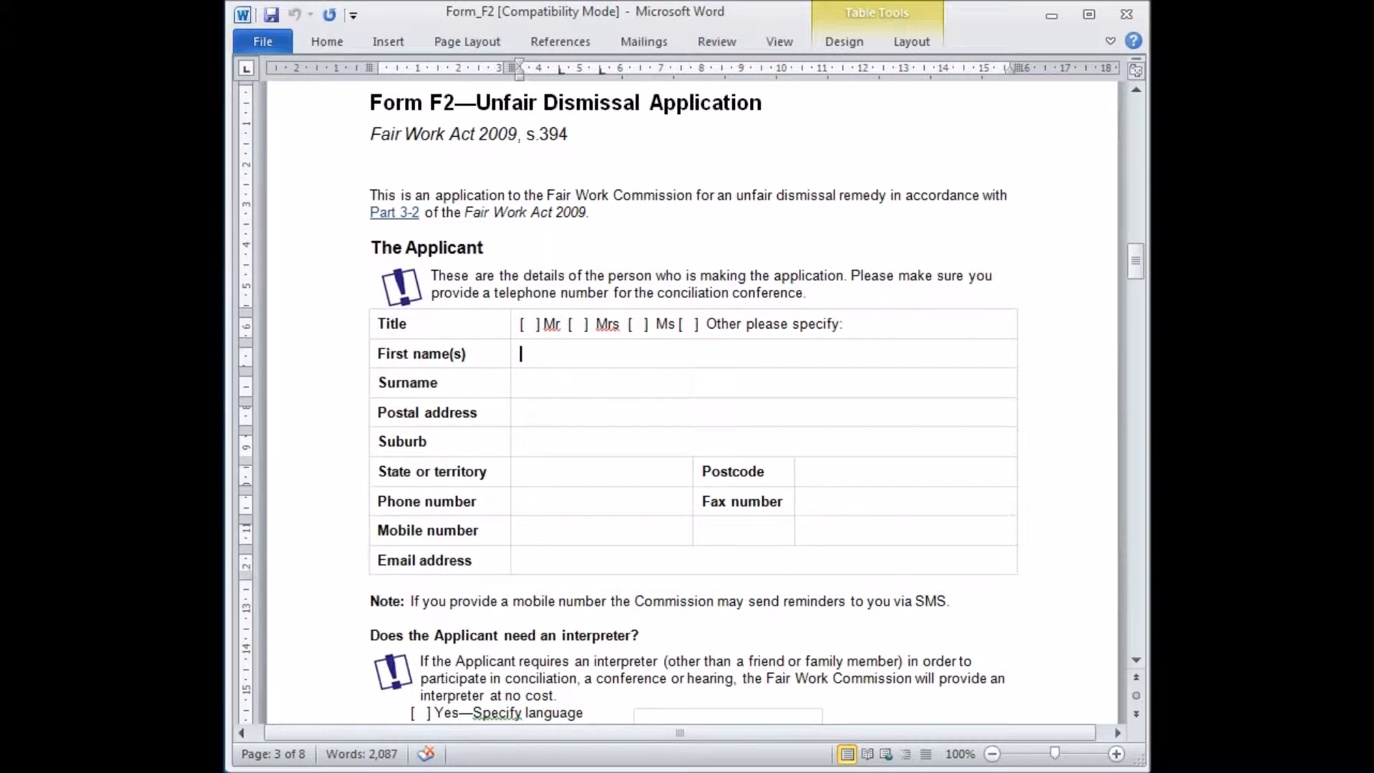
pyautogui.click(580, 323)
pyautogui.write('x')
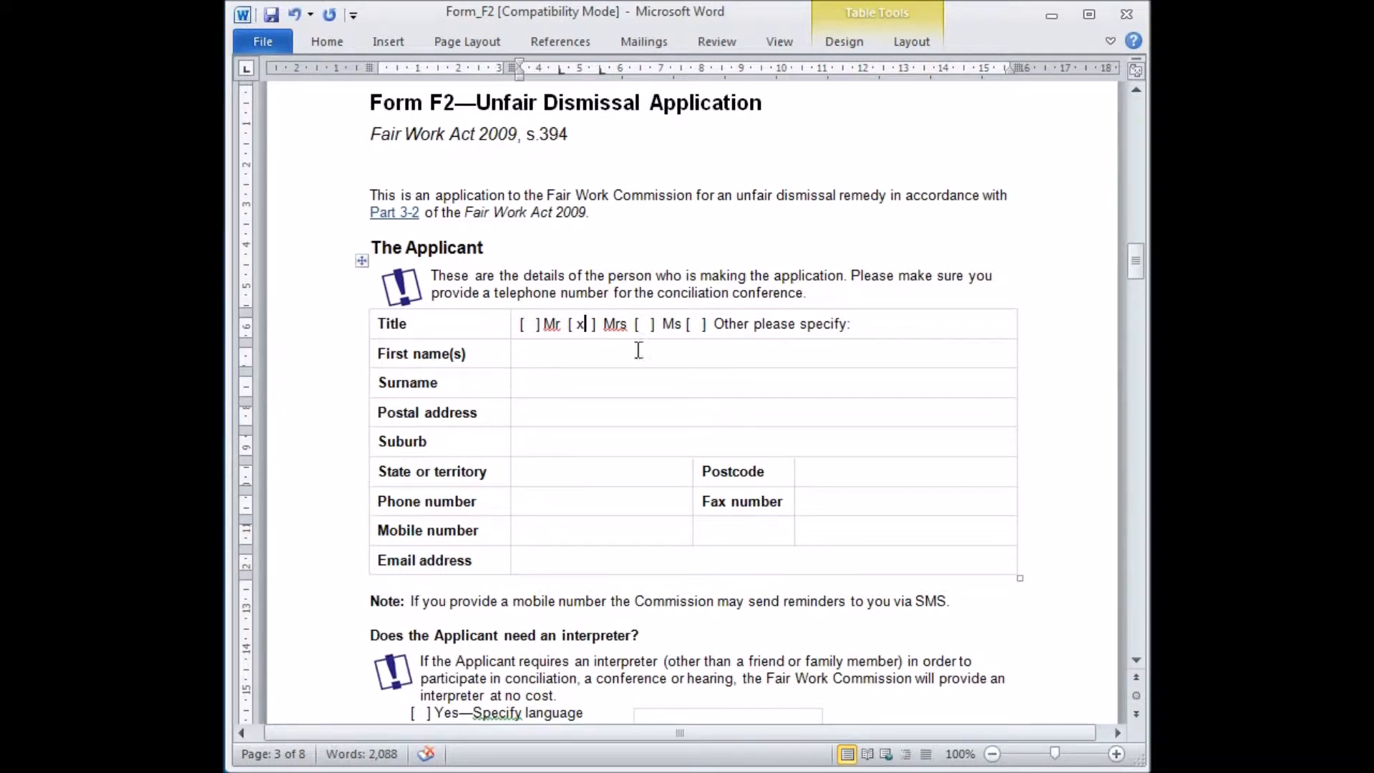
# Enter the applicant's first name and surname in the applicant details table.
pyautogui.click(635, 350)
pyautogui.click(544, 376)
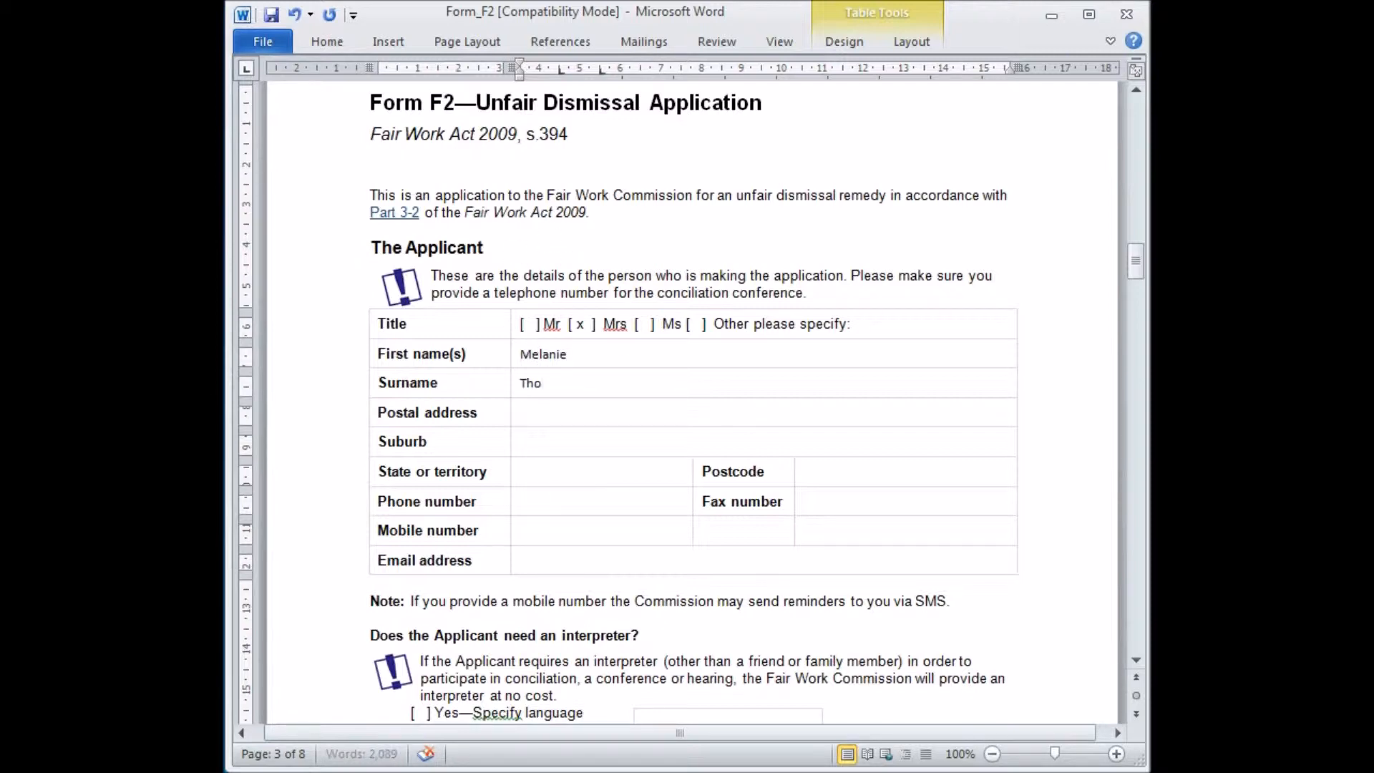
# Fill in the applicant's postal address, suburb and postcode, and set the state to QLD.
pyautogui.click(549, 410)
pyautogui.write('GPO Box 111')
pyautogui.click(534, 444)
pyautogui.write('Brisbane')
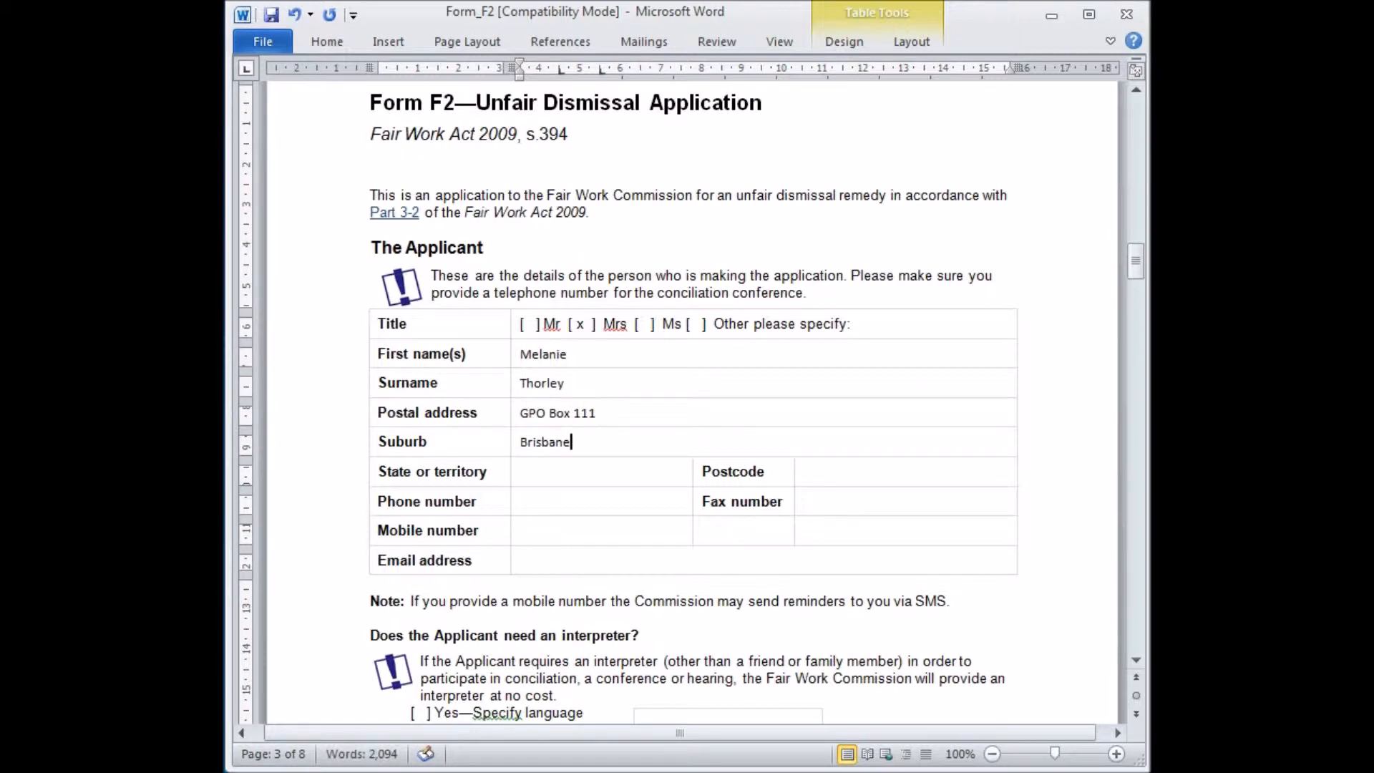
pyautogui.click(541, 475)
pyautogui.write('QLD')
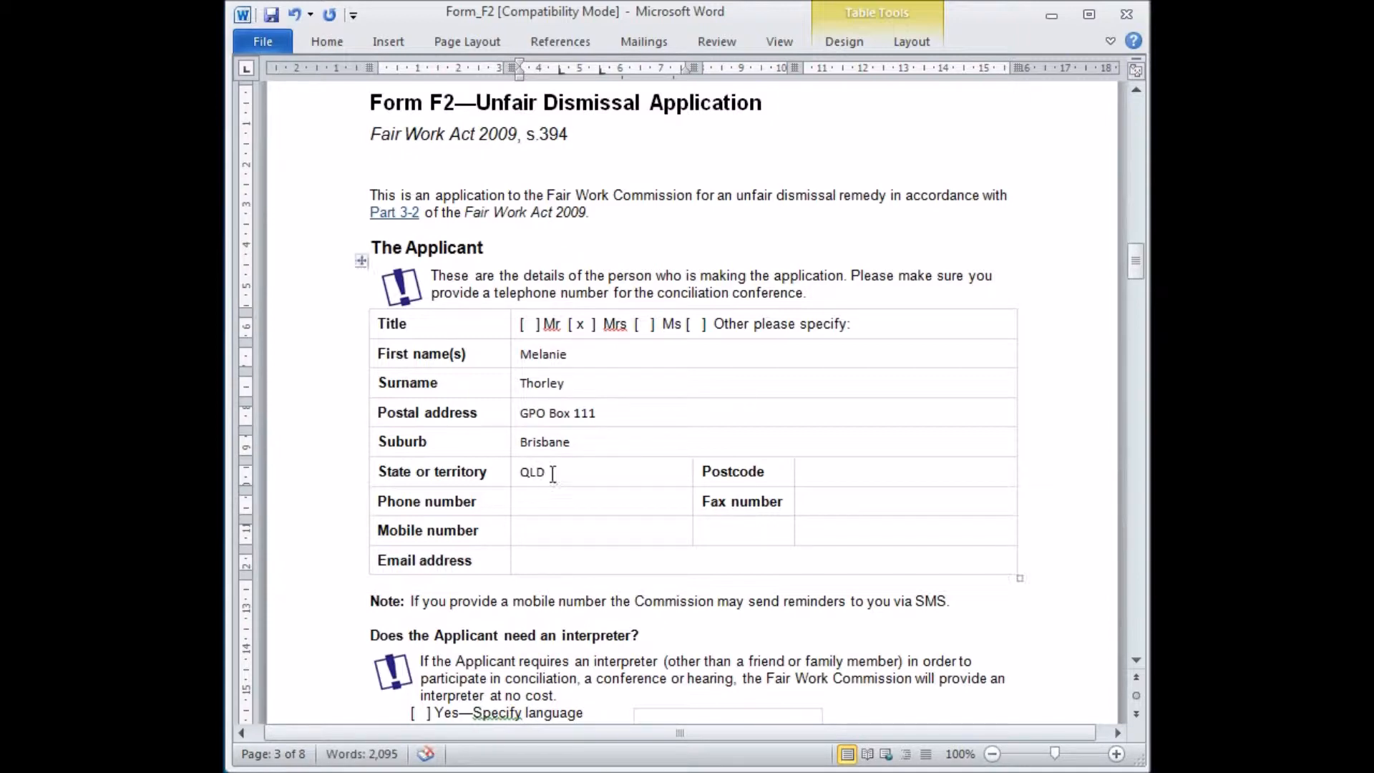
pyautogui.click(835, 470)
pyautogui.write('4001')
# Enter the applicant's phone number and fax number.
pyautogui.click(610, 498)
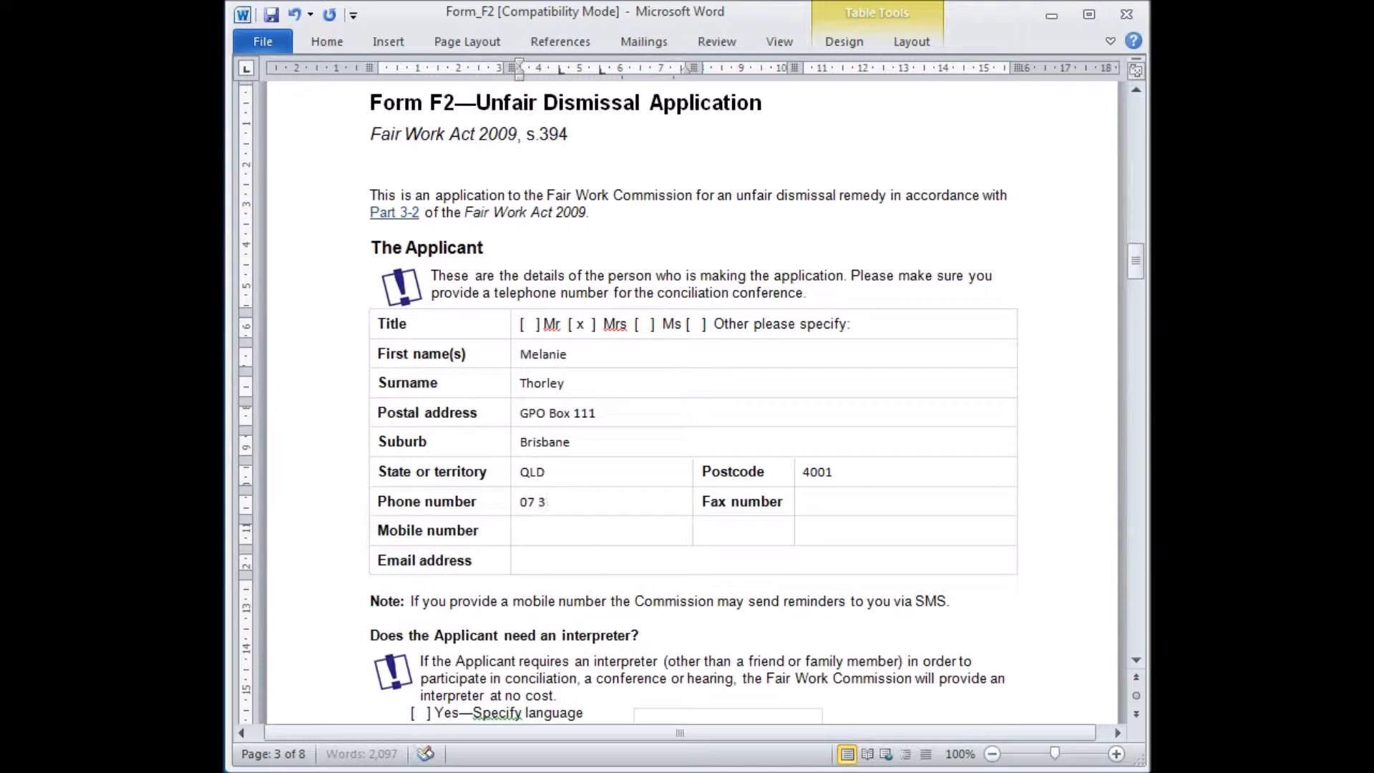
pyautogui.click(876, 508)
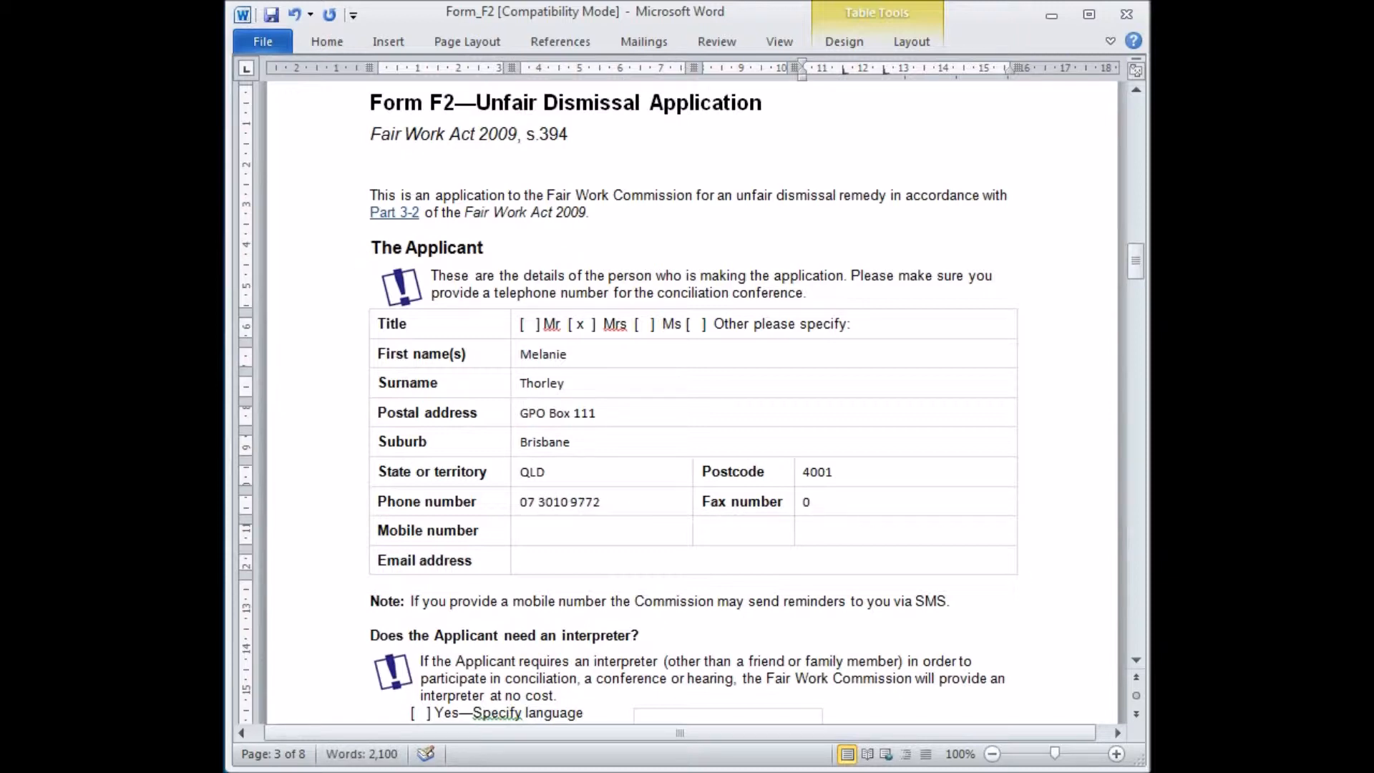
pyautogui.click(609, 537)
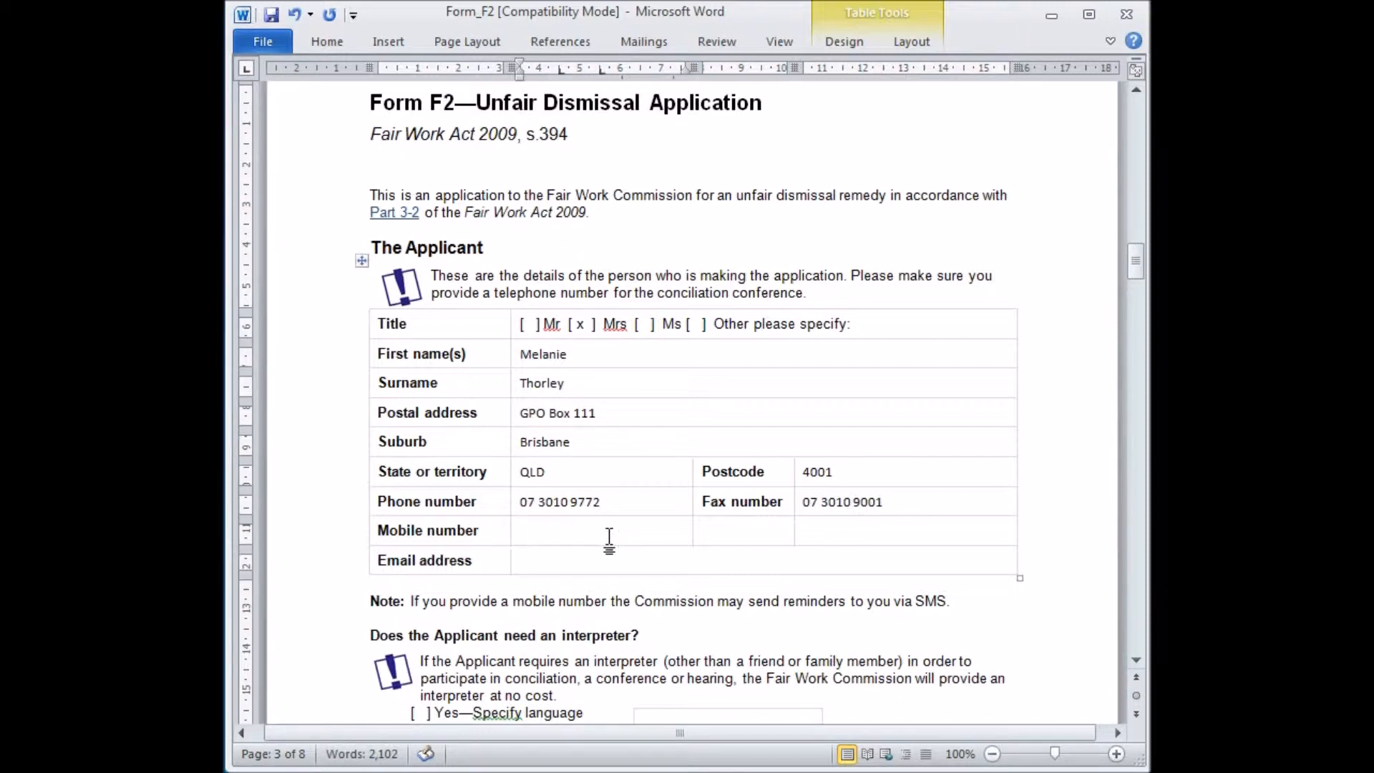
# Fill in the applicant's e-mail address.
pyautogui.click(604, 565)
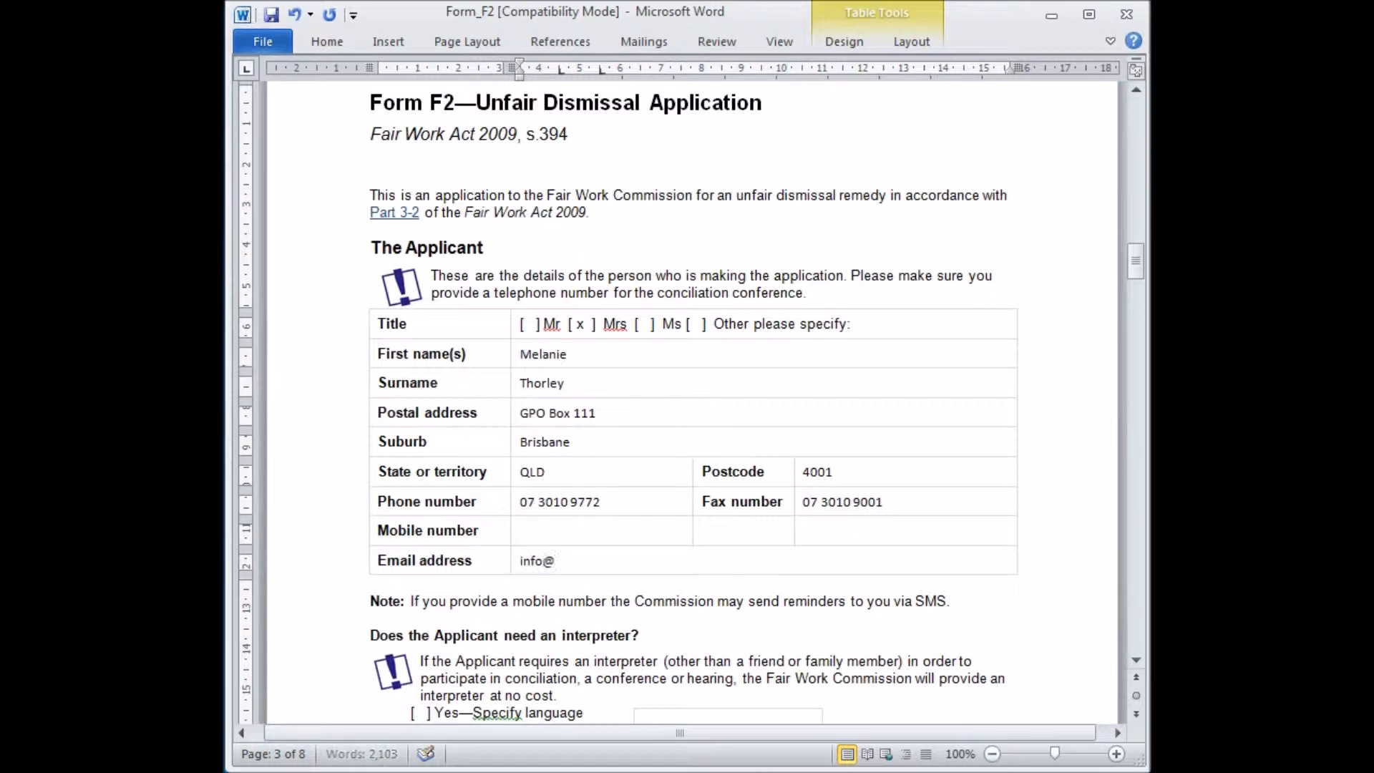
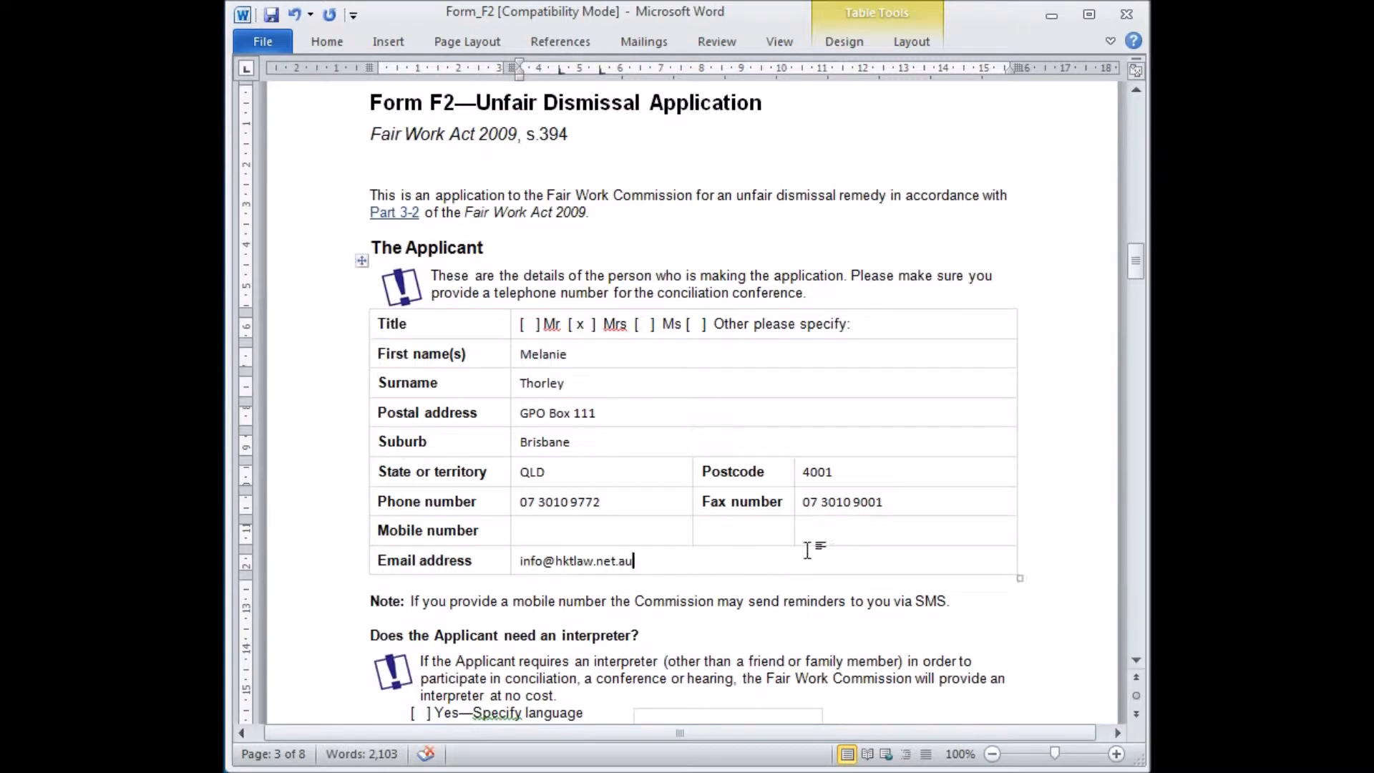
# Mark No for whether the applicant needs an interpreter.
pyautogui.moveTo(1135, 260); pyautogui.dragTo(1136, 285)
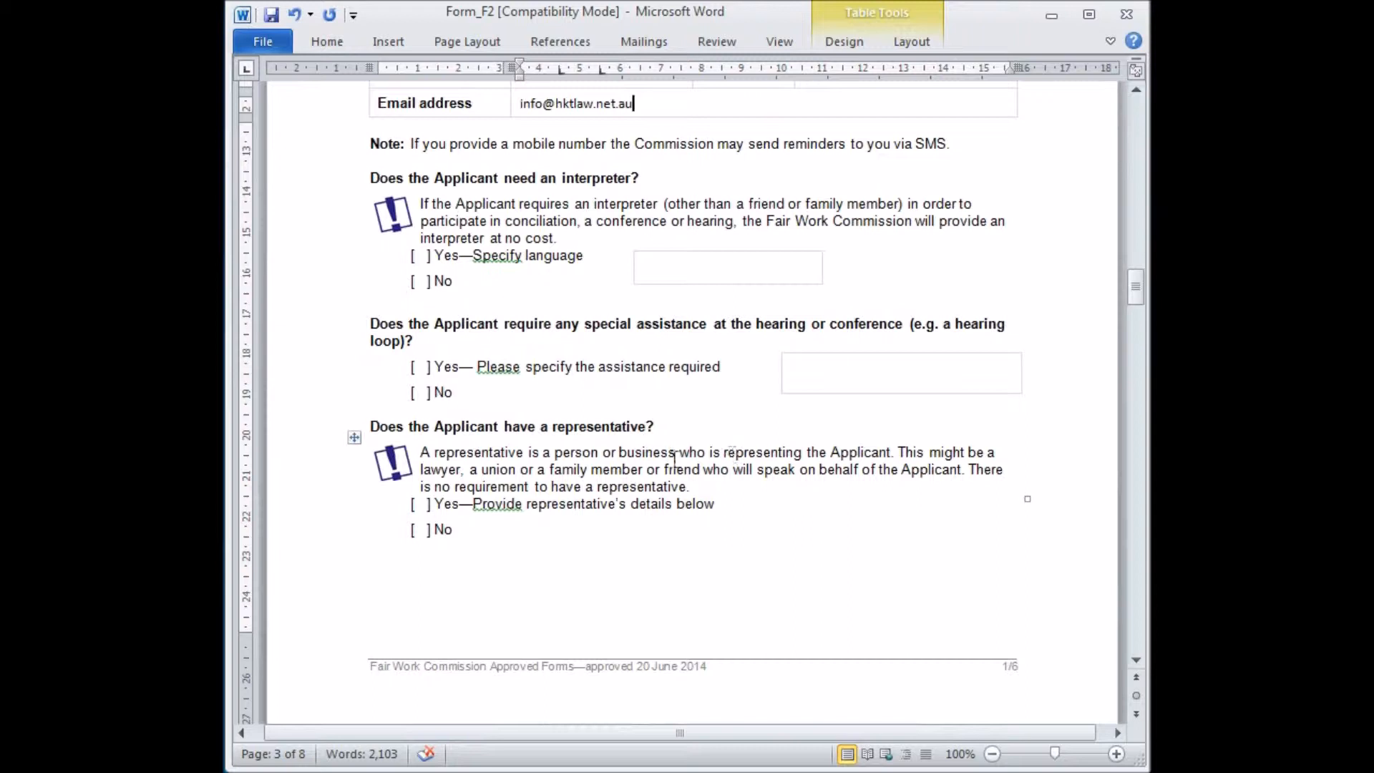
pyautogui.click(427, 281)
pyautogui.write('x')
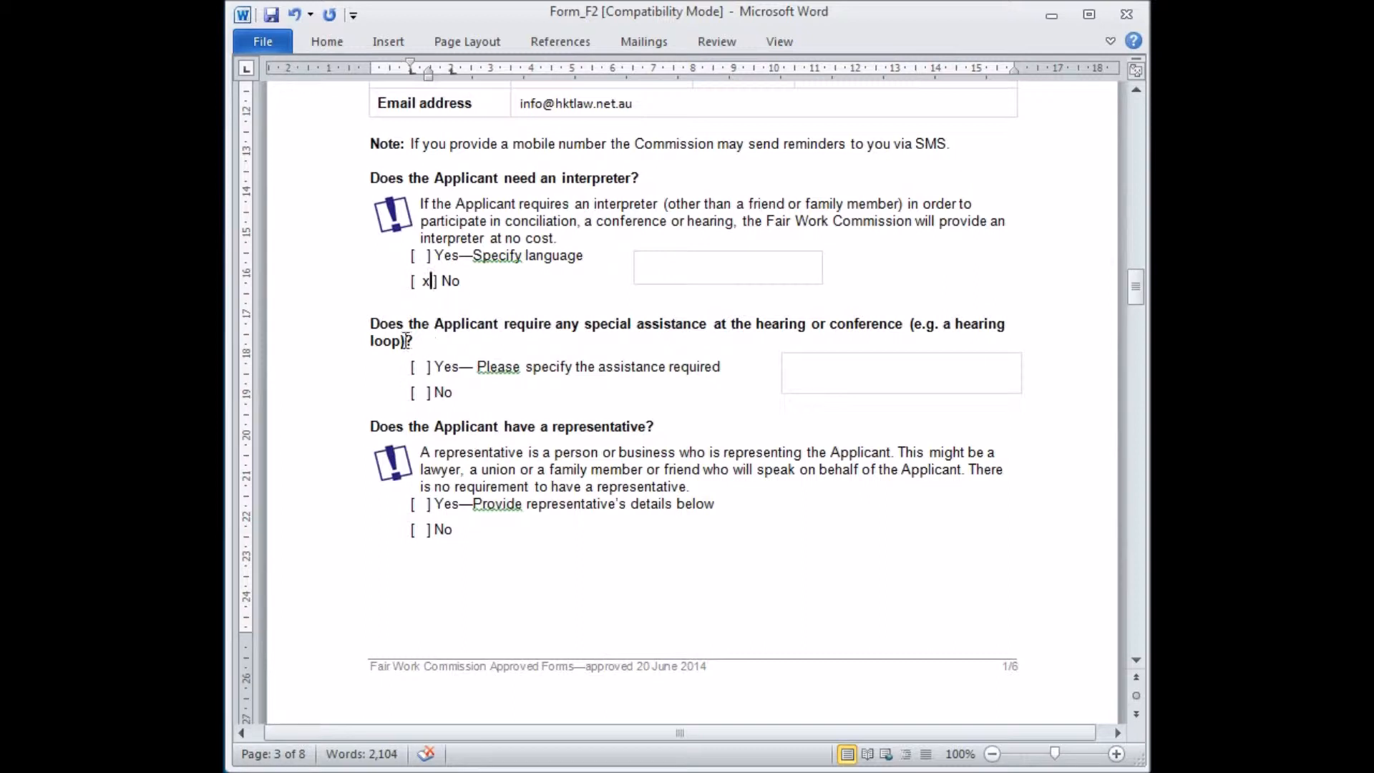
# Mark No for whether the applicant requires special assistance at the hearing.
pyautogui.moveTo(1135, 281); pyautogui.dragTo(1135, 285)
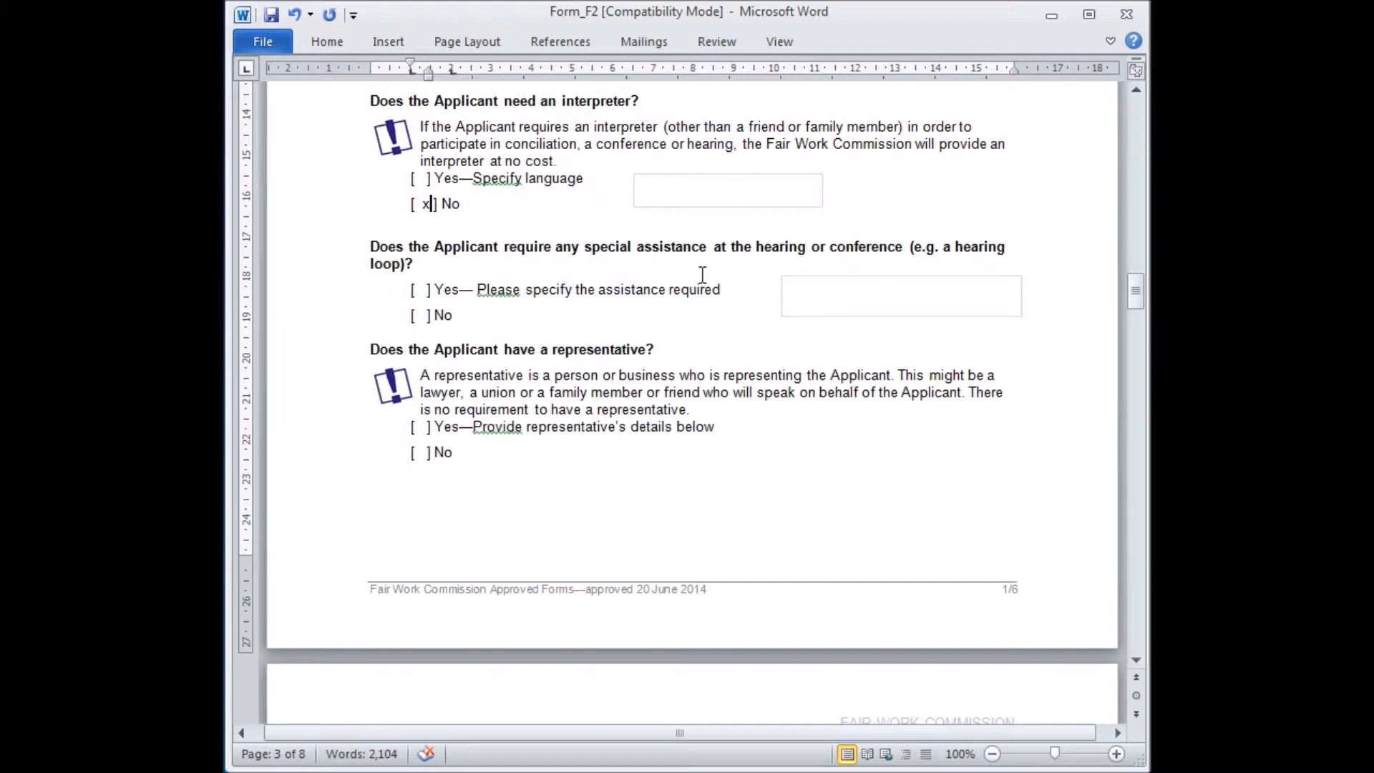
pyautogui.click(428, 315)
pyautogui.write('x')
# Mark Yes for whether the applicant has a representative.
pyautogui.moveTo(1136, 291); pyautogui.dragTo(1132, 303)
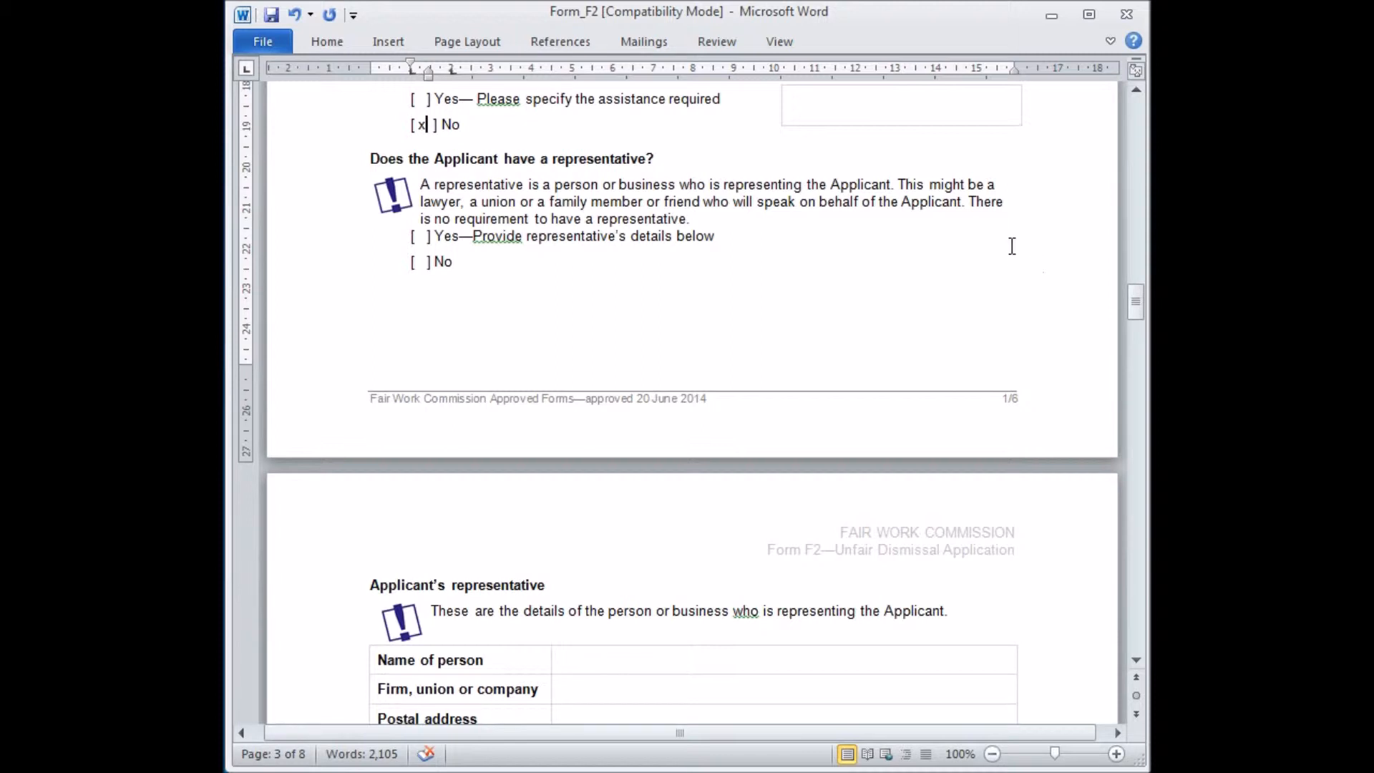
pyautogui.click(427, 236)
pyautogui.write('x')
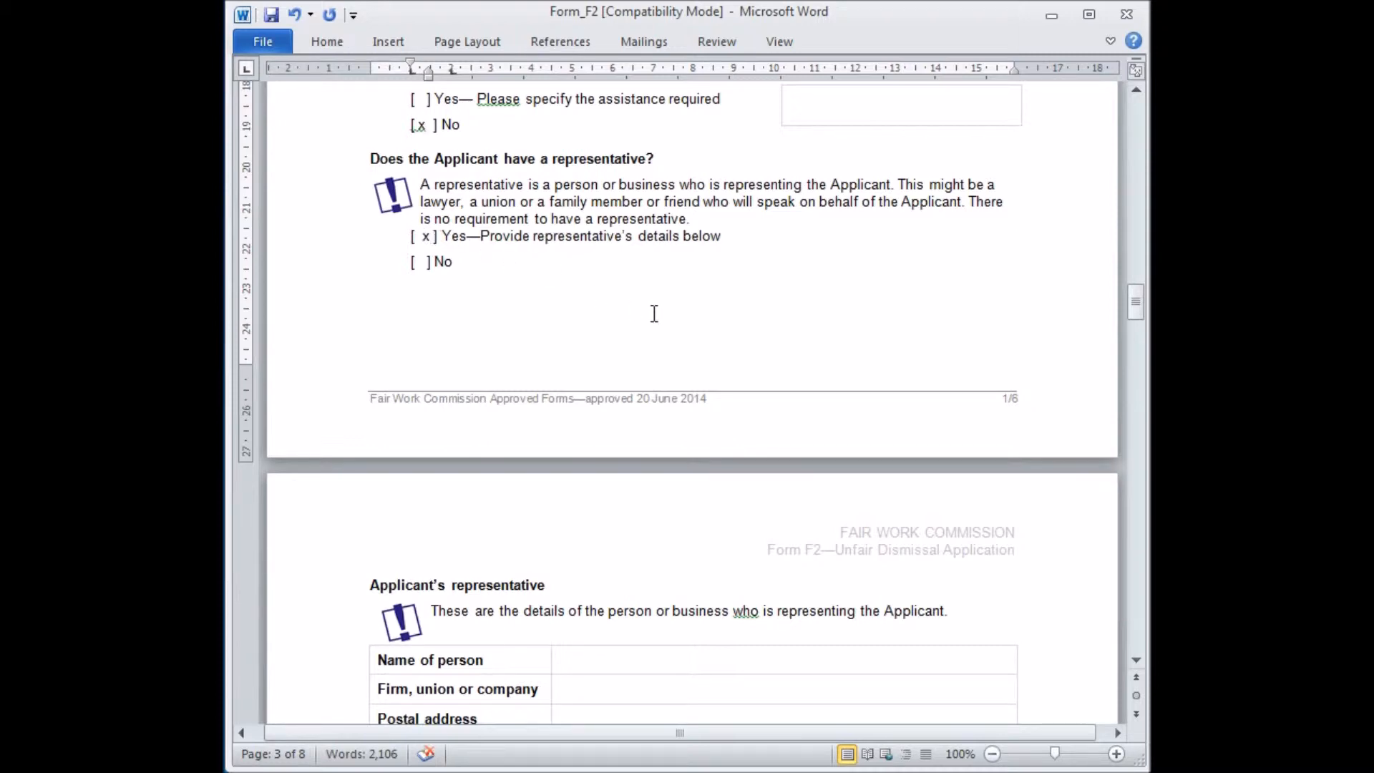
# Enter the representative's name and set the firm, union or company to HKT Law.
pyautogui.scroll(-2, 653, 304)
pyautogui.scroll(-2, 650, 299)
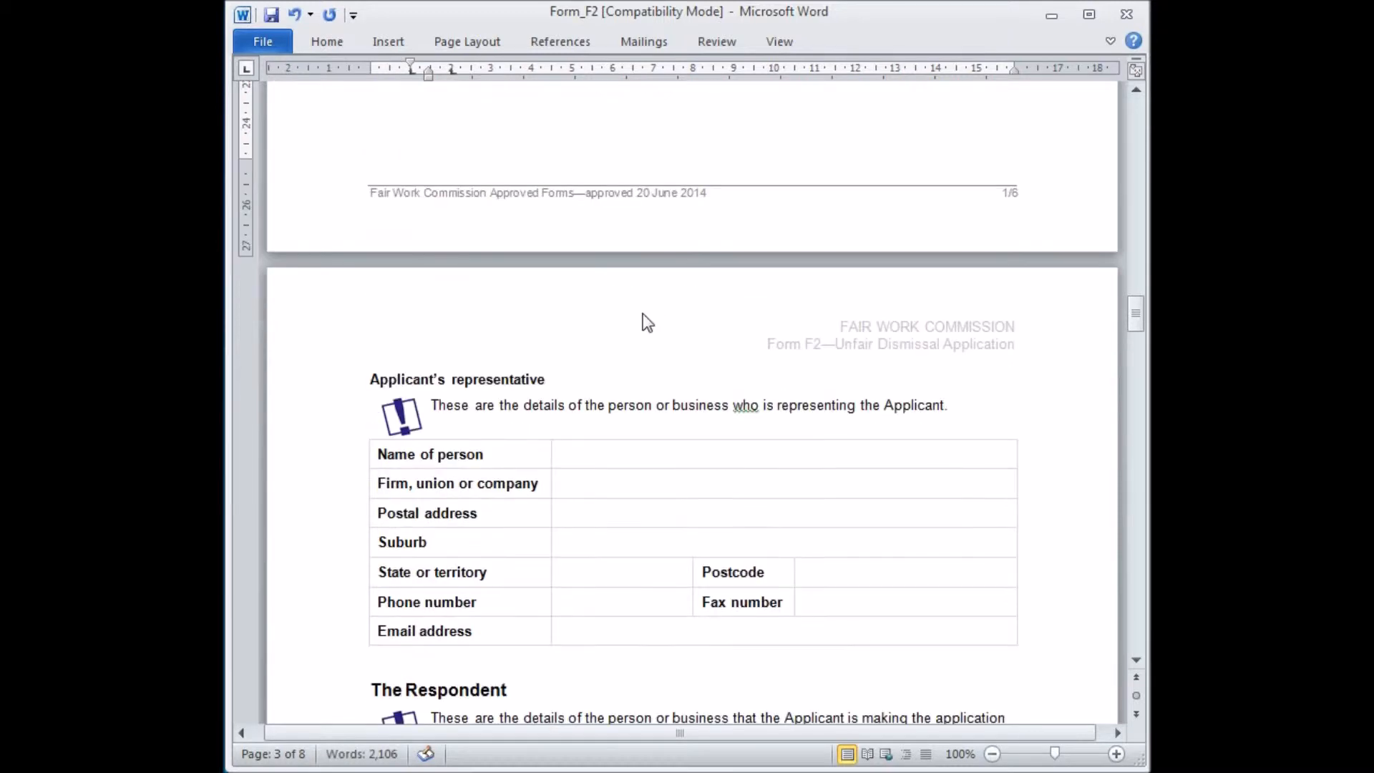
pyautogui.click(594, 454)
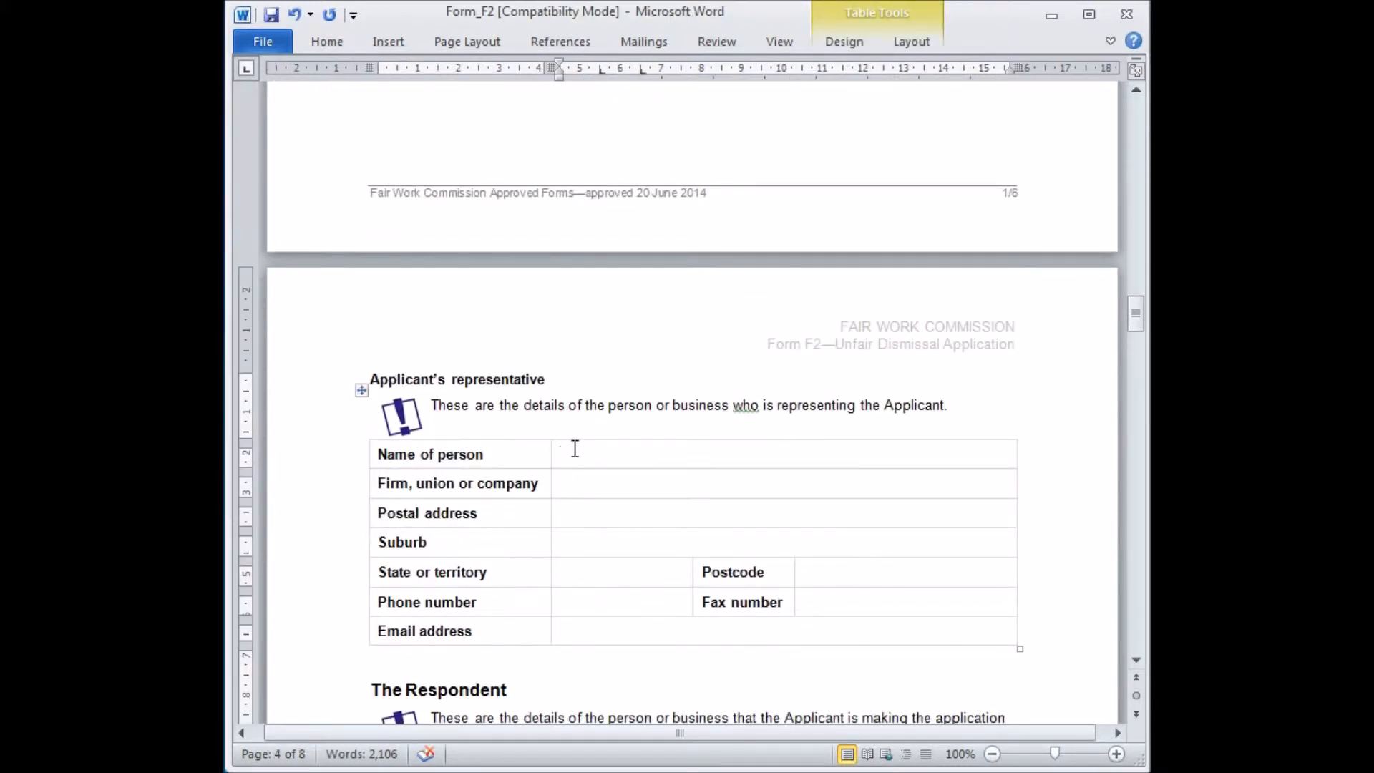
pyautogui.click(605, 486)
pyautogui.write('HKT Law')
# Fill in the representative's postal address, suburb and postcode, with state QLD.
pyautogui.click(607, 513)
pyautogui.write('GPO Box 111')
pyautogui.click(607, 543)
pyautogui.write('Brisbane')
pyautogui.click(606, 572)
pyautogui.write('QLD')
pyautogui.click(809, 570)
pyautogui.write('4001')
# Enter the representative's phone number, fax number and e-mail address.
pyautogui.click(628, 603)
pyautogui.click(833, 602)
pyautogui.click(572, 631)
# Set the respondent's legal business name to Employer Pty Ltd.
pyautogui.moveTo(1135, 312); pyautogui.dragTo(1135, 345)
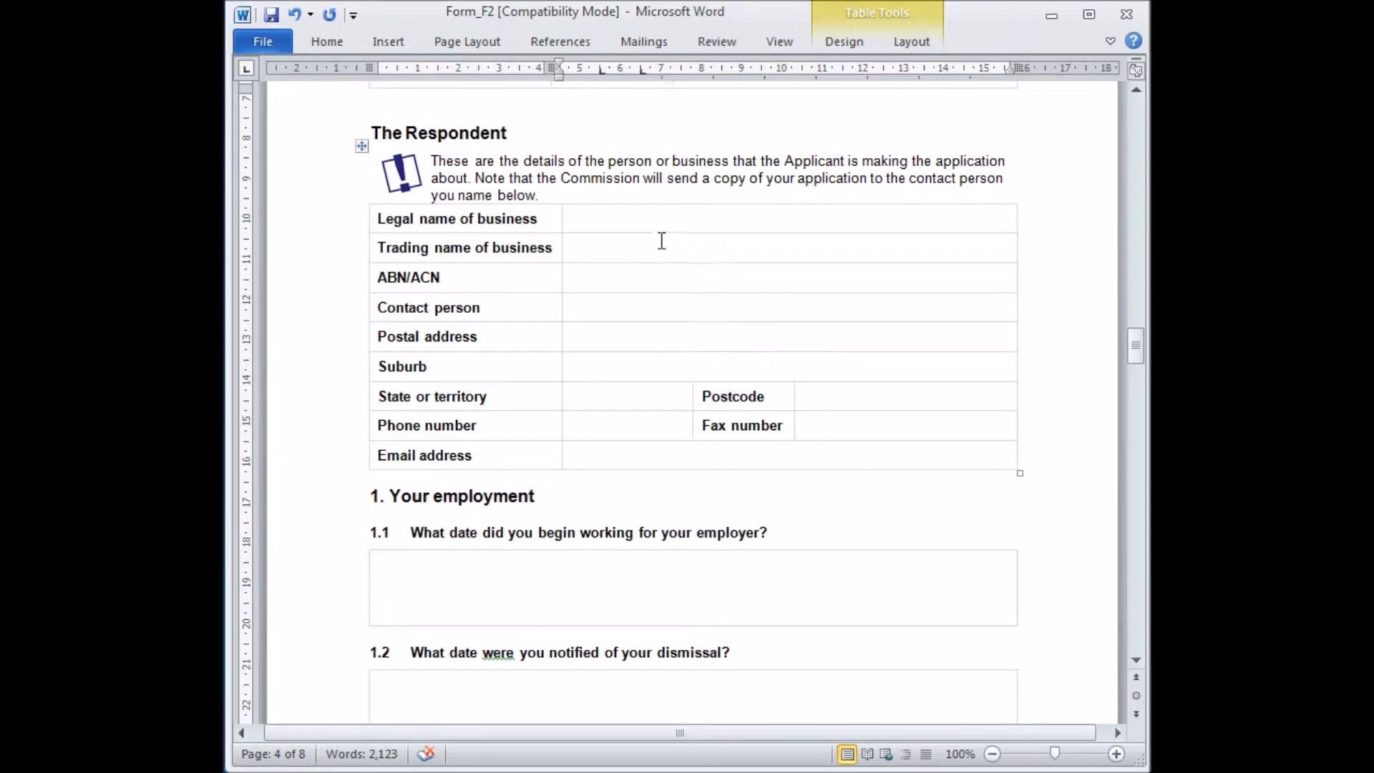
pyautogui.click(598, 219)
pyautogui.write('Employer Pty Ltd')
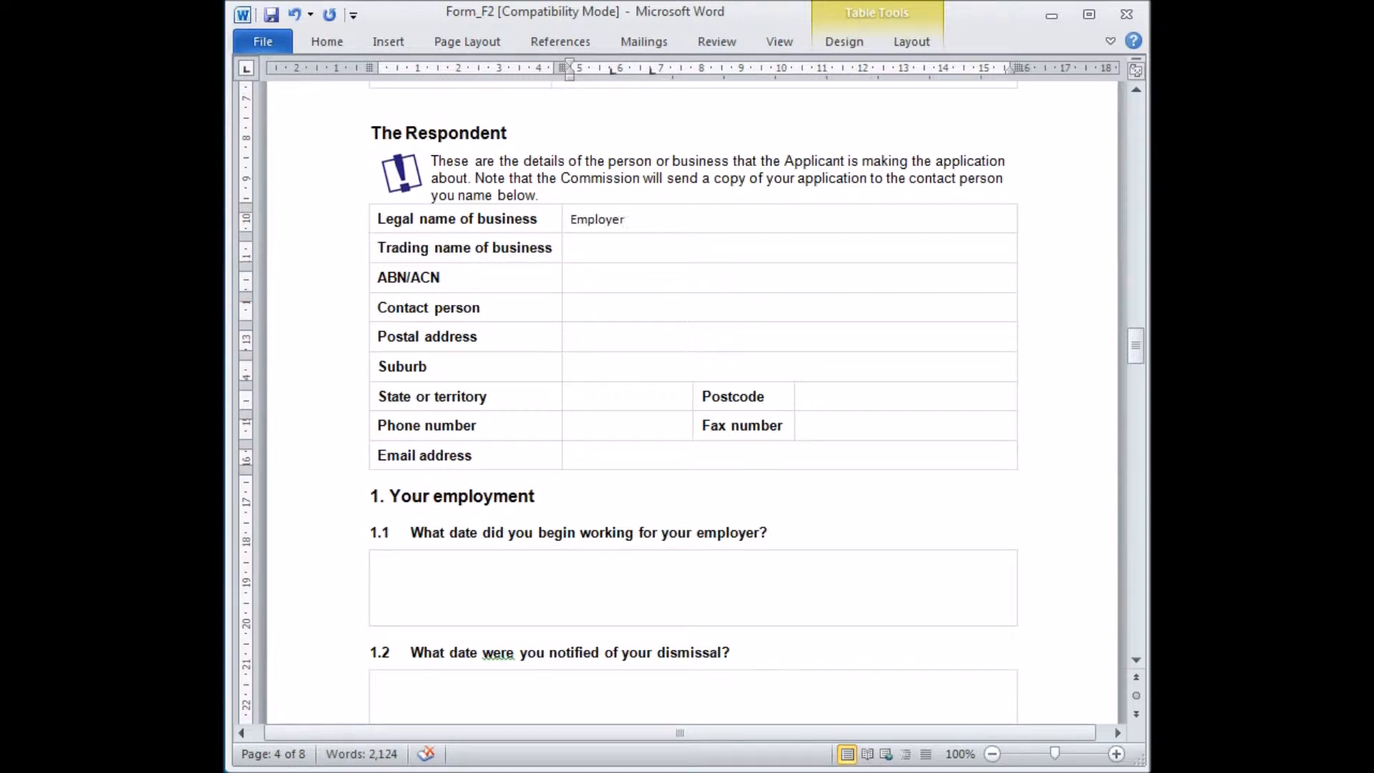
# Set the respondent's trading name to Employing Staff and enter the ABN/ACN.
pyautogui.press('Tab')
pyautogui.write('Employing Staff')
pyautogui.click(642, 275)
# Enter the respondent's contact person, postal address and suburb.
pyautogui.click(638, 305)
pyautogui.click(635, 333)
pyautogui.click(594, 366)
pyautogui.write('Brisbane')
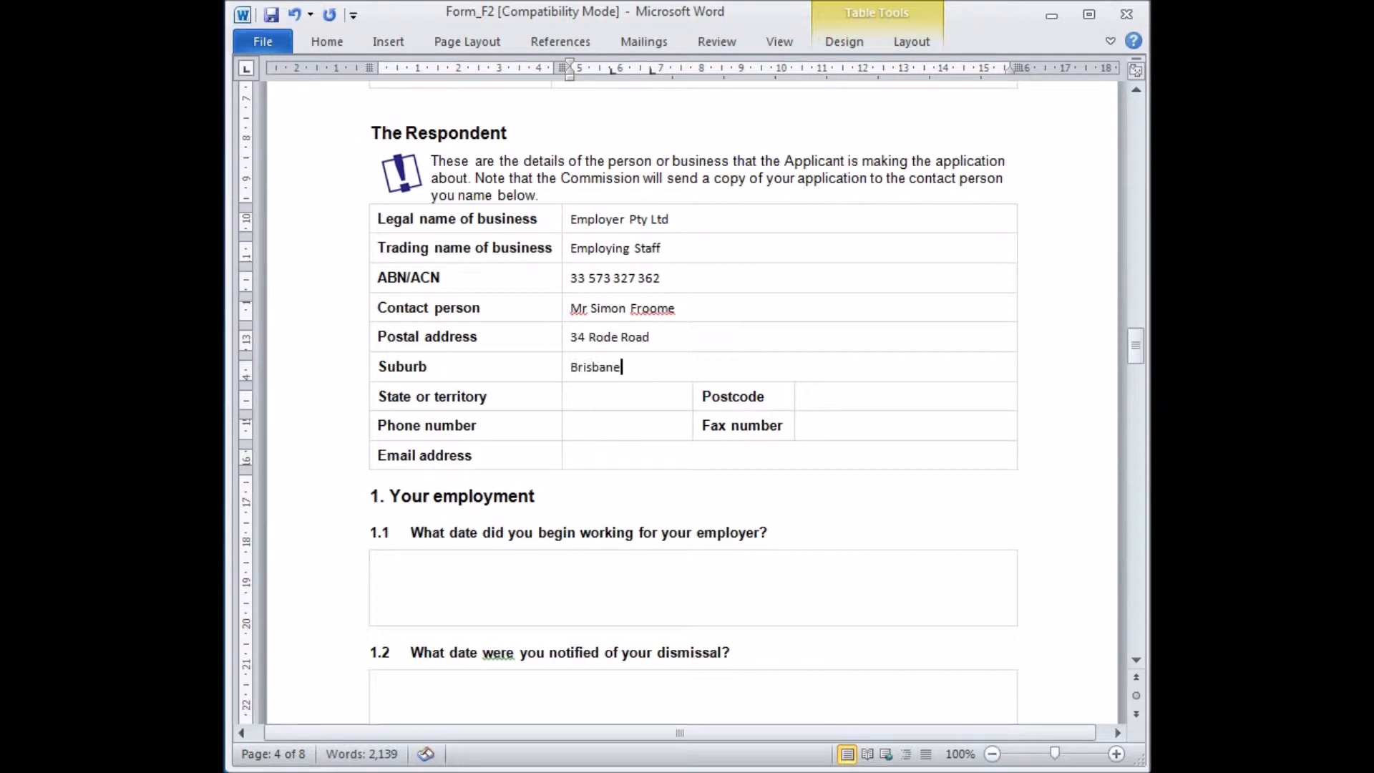
# Set the respondent's state to QLD and enter the postcode.
pyautogui.click(594, 396)
pyautogui.write('QLD')
pyautogui.click(828, 399)
pyautogui.write('4000')
# Enter the respondent's phone number and fax number.
pyautogui.click(582, 428)
pyautogui.click(834, 428)
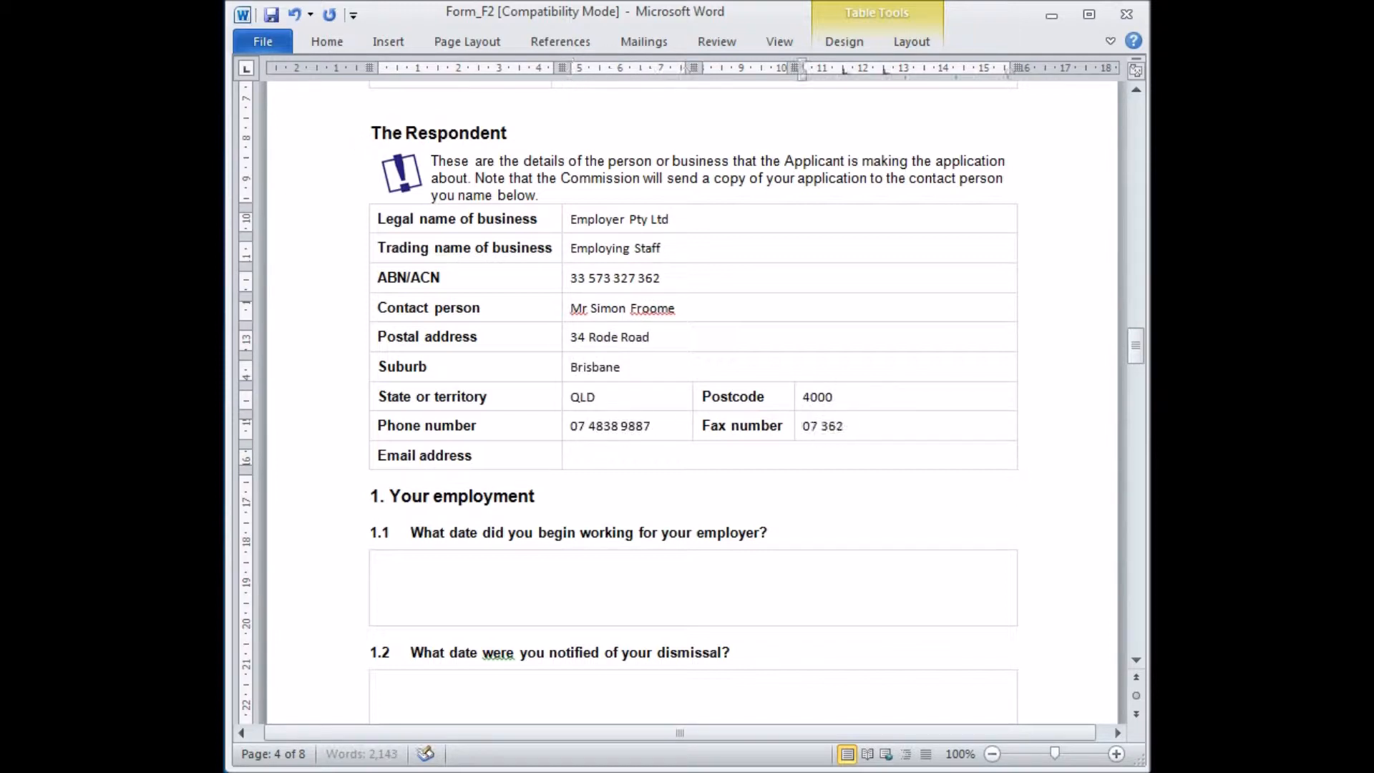
# Fill in the respondent contact's e-mail address.
pyautogui.click(721, 455)
# Answer question 1.1 with the employment start date 12 January 2004.
pyautogui.moveTo(1137, 353); pyautogui.dragTo(1132, 372)
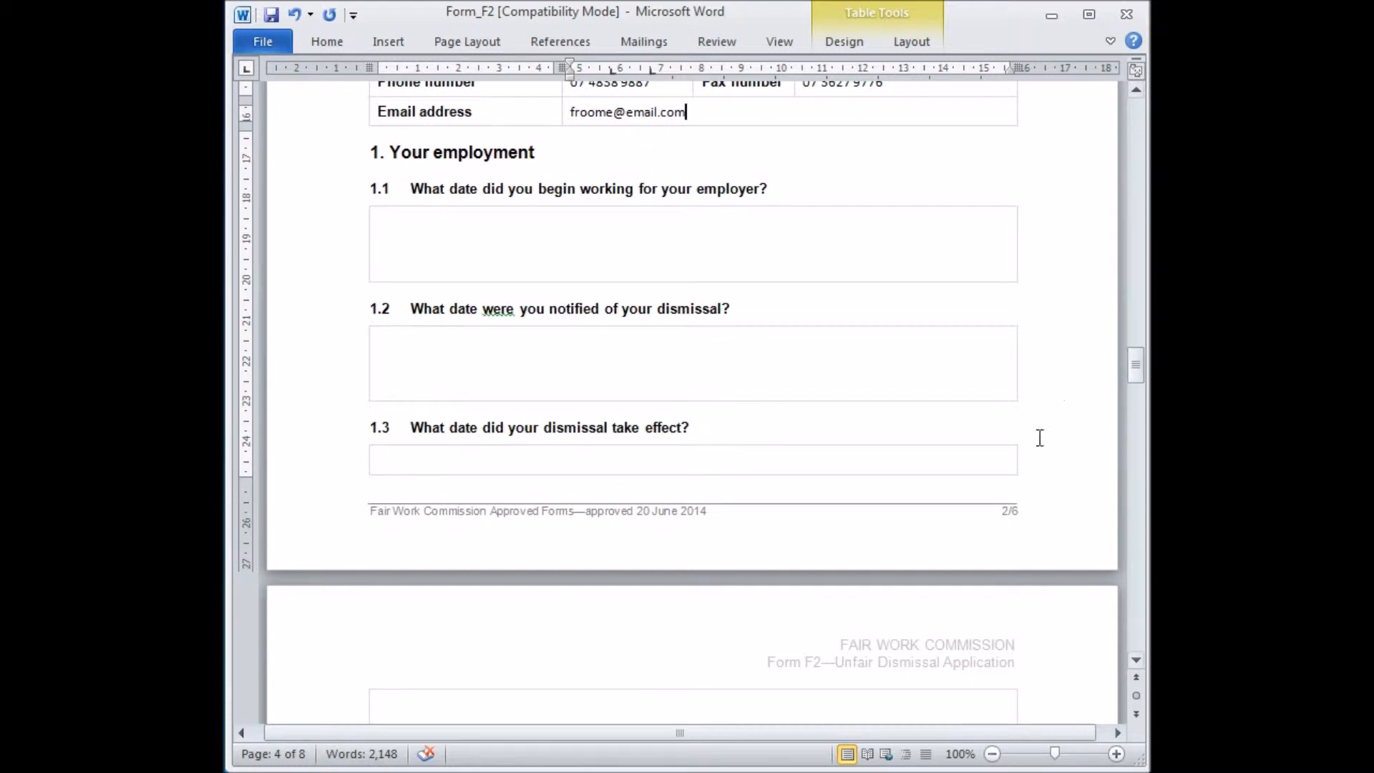
pyautogui.click(492, 231)
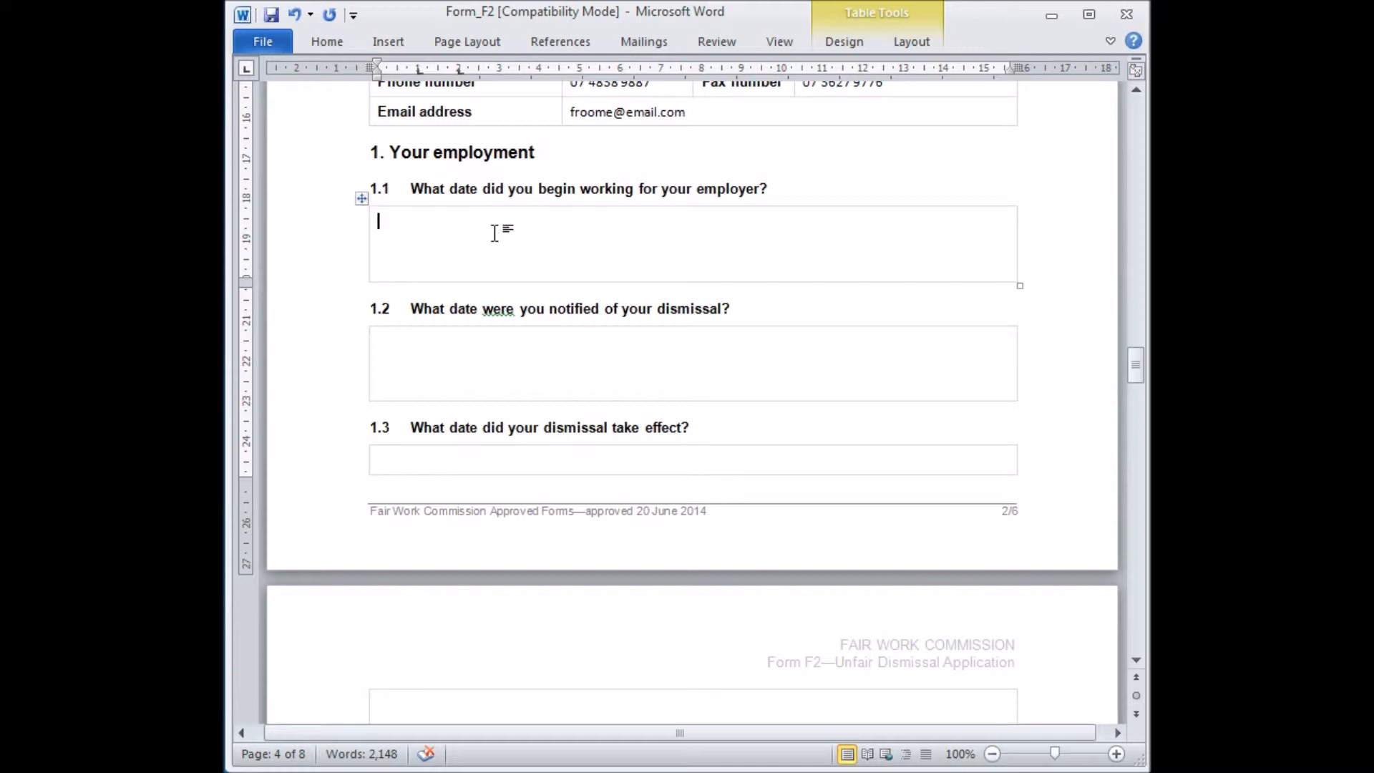
pyautogui.write('12 January 2004')
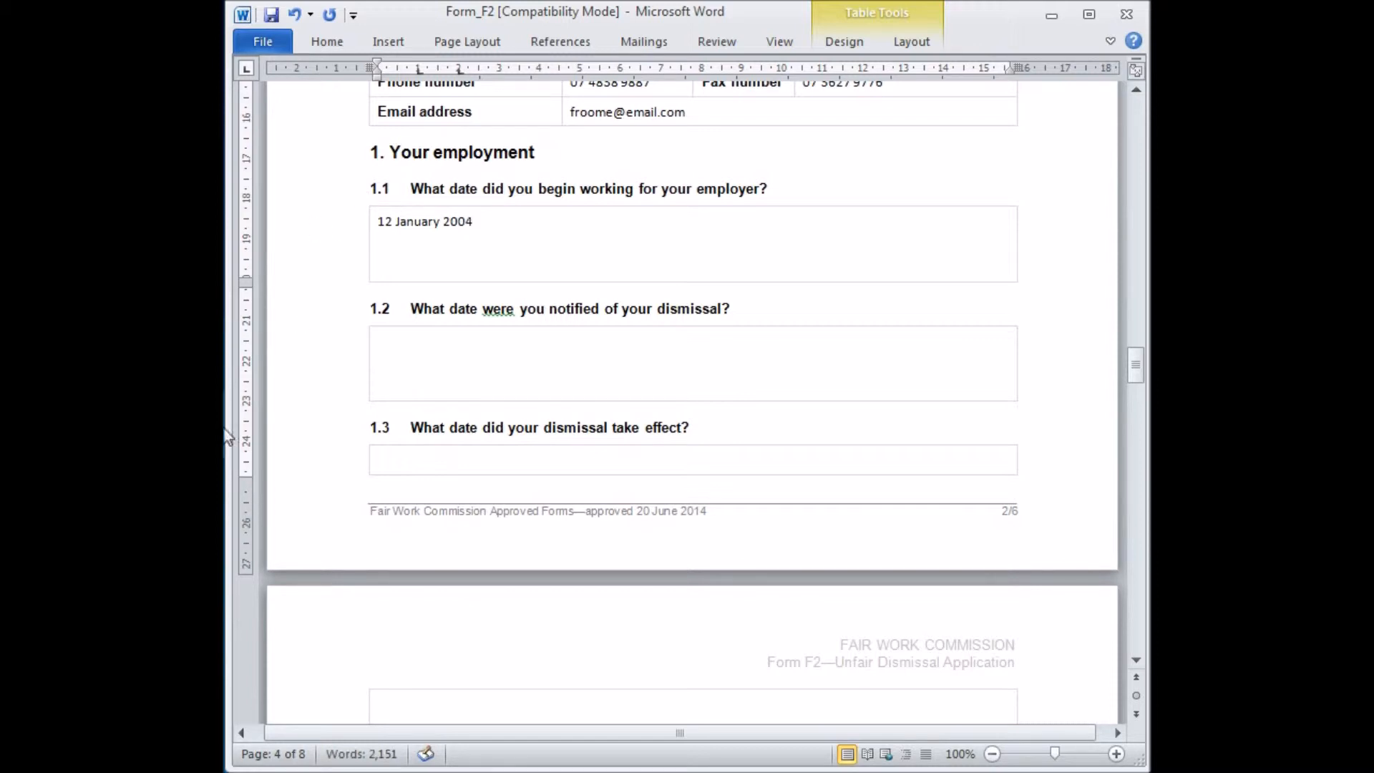
# Answer question 1.2 with the dismissal notification date 1 June 2015.
pyautogui.click(439, 351)
pyautogui.click(401, 335)
pyautogui.write('1 June 2015')
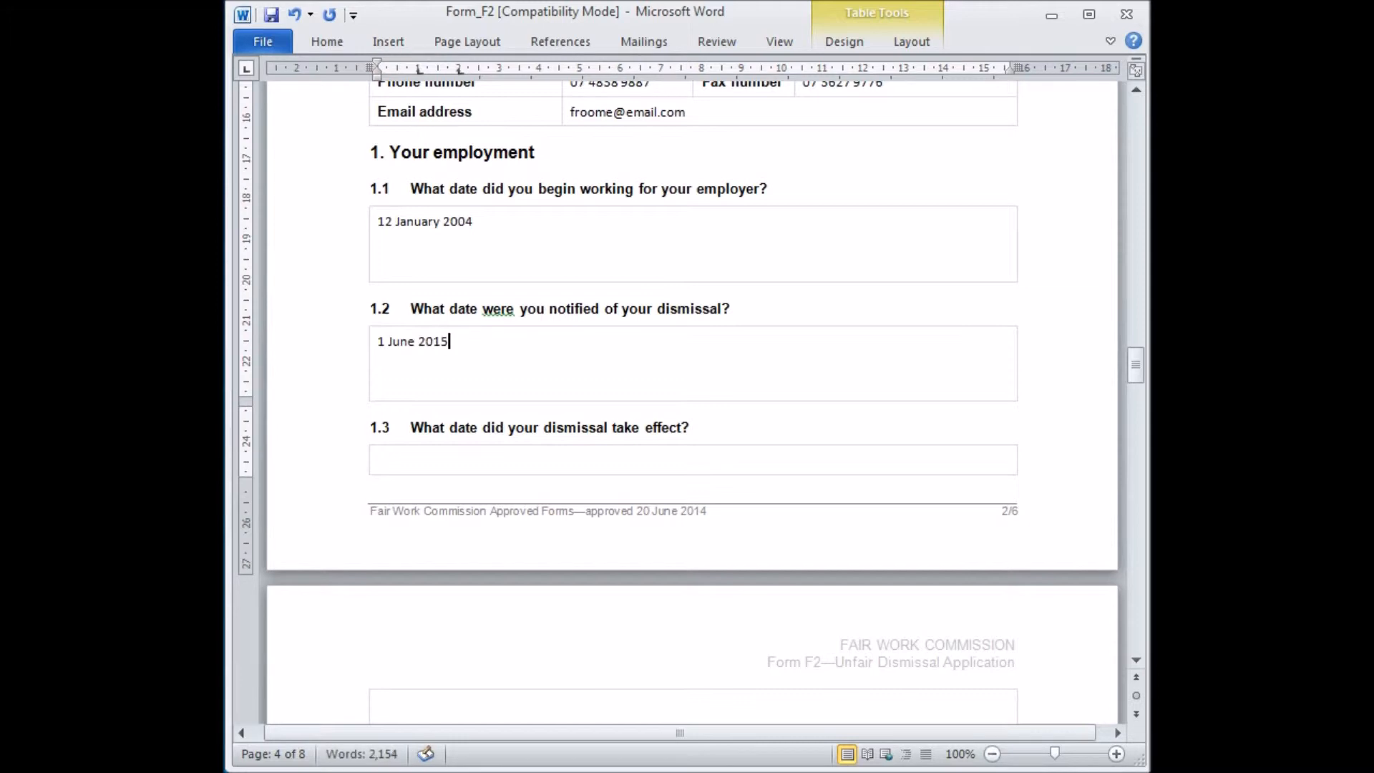
# Answer question 1.3 with the dismissal effective date 1 June 2015.
pyautogui.click(407, 462)
pyautogui.moveTo(1136, 366); pyautogui.dragTo(1136, 372)
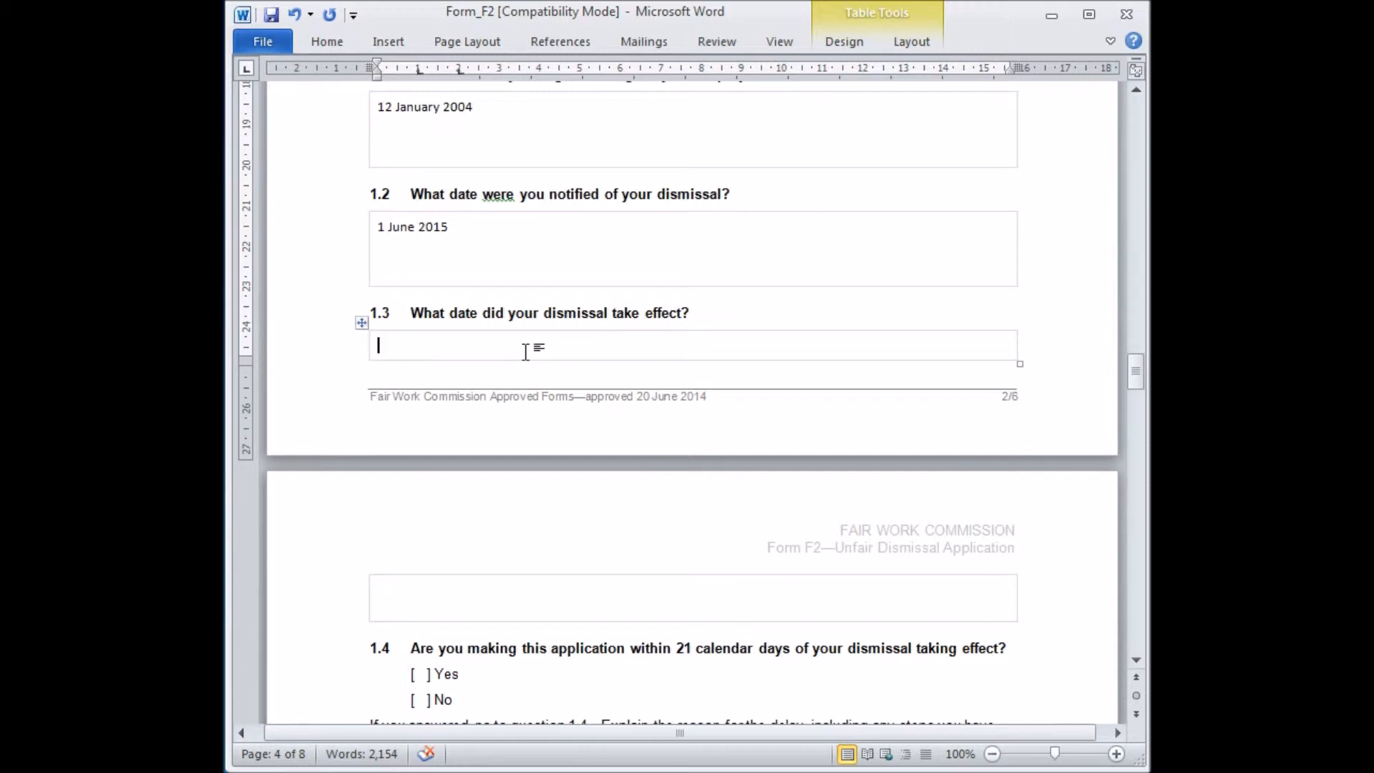
pyautogui.write('1 June 2015')
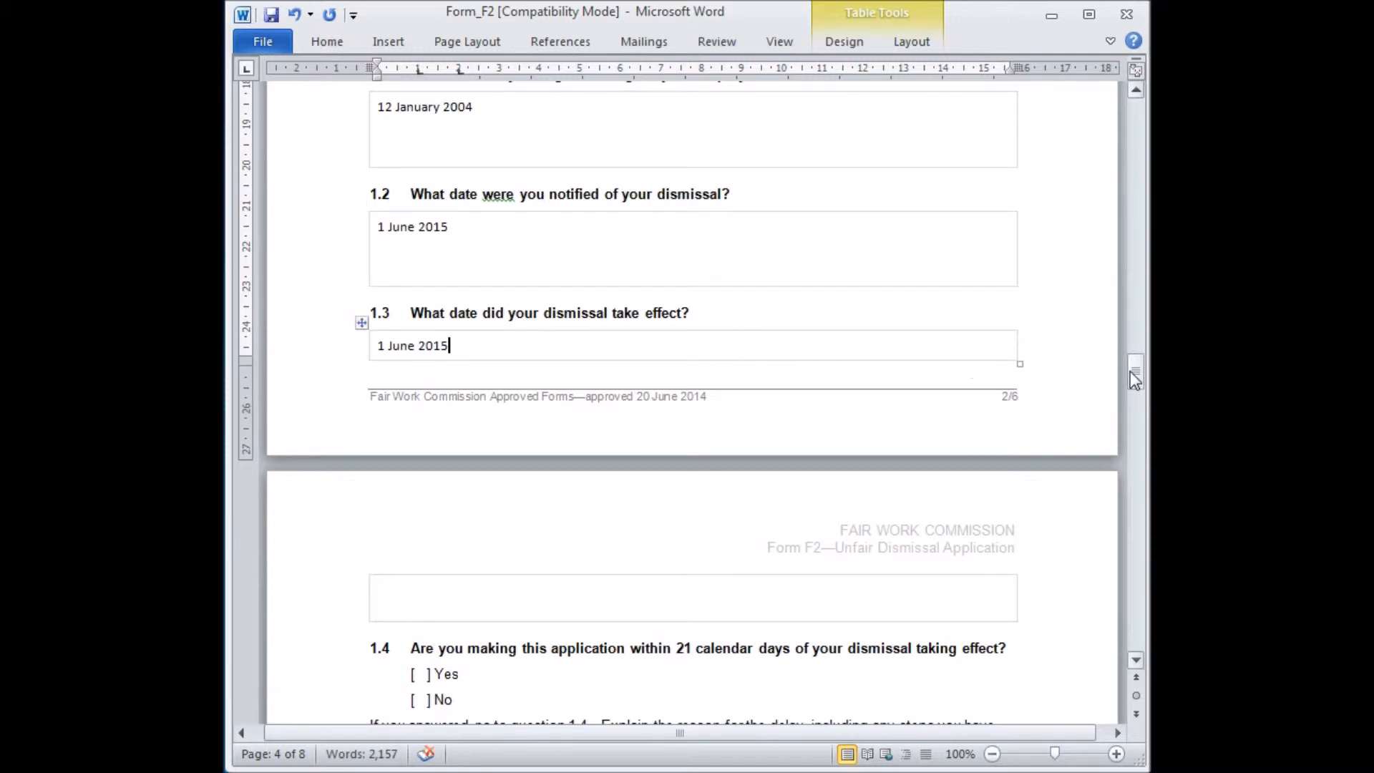
# Mark Yes for question 1.4 about applying within 21 calendar days.
pyautogui.moveTo(1140, 371); pyautogui.dragTo(1132, 397)
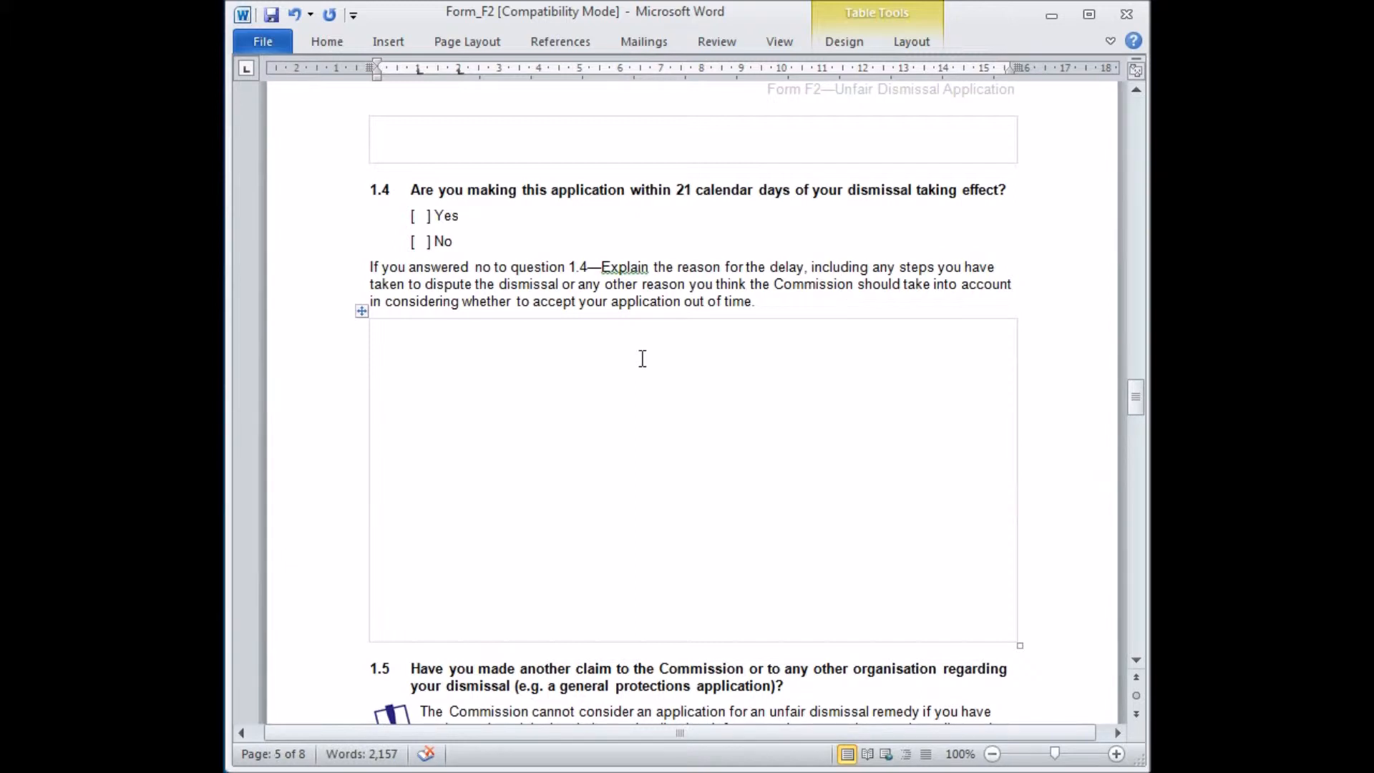
pyautogui.click(424, 216)
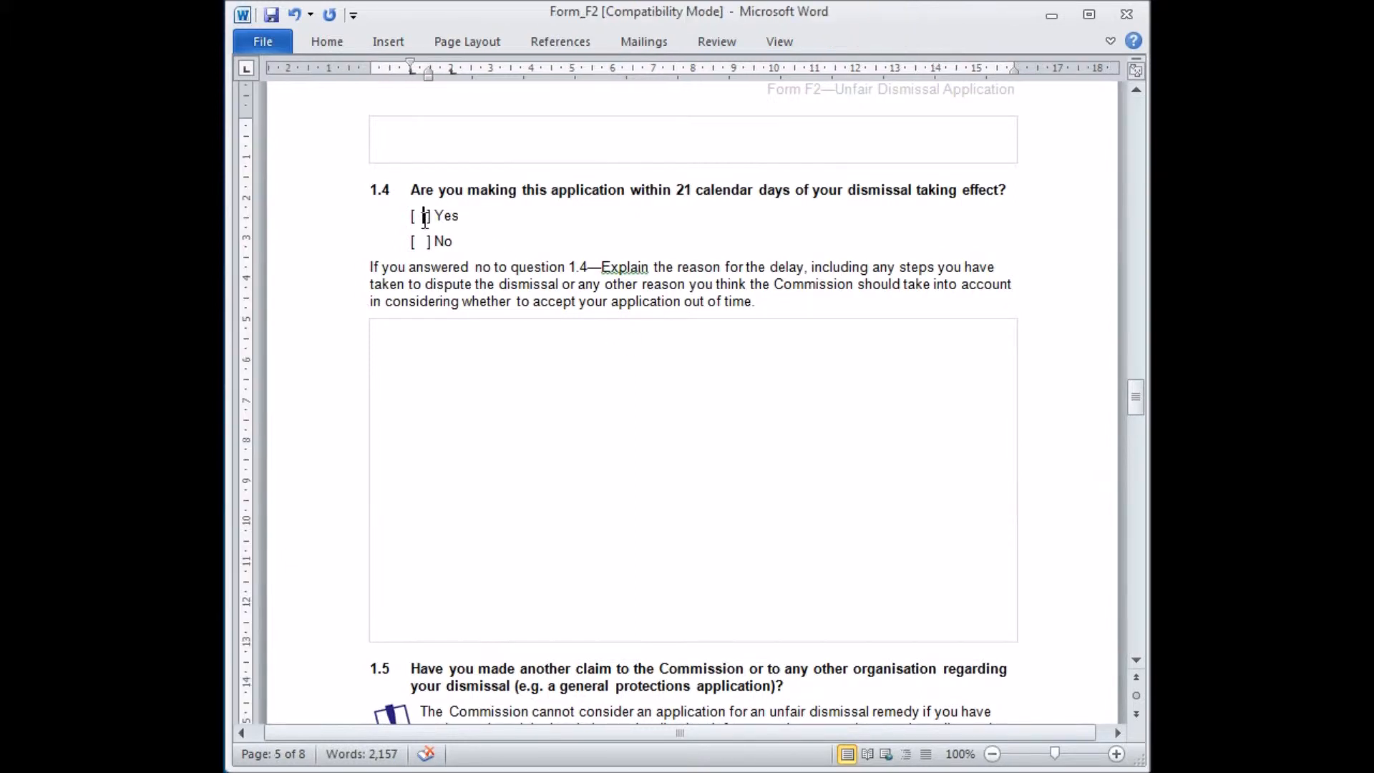
pyautogui.write('x')
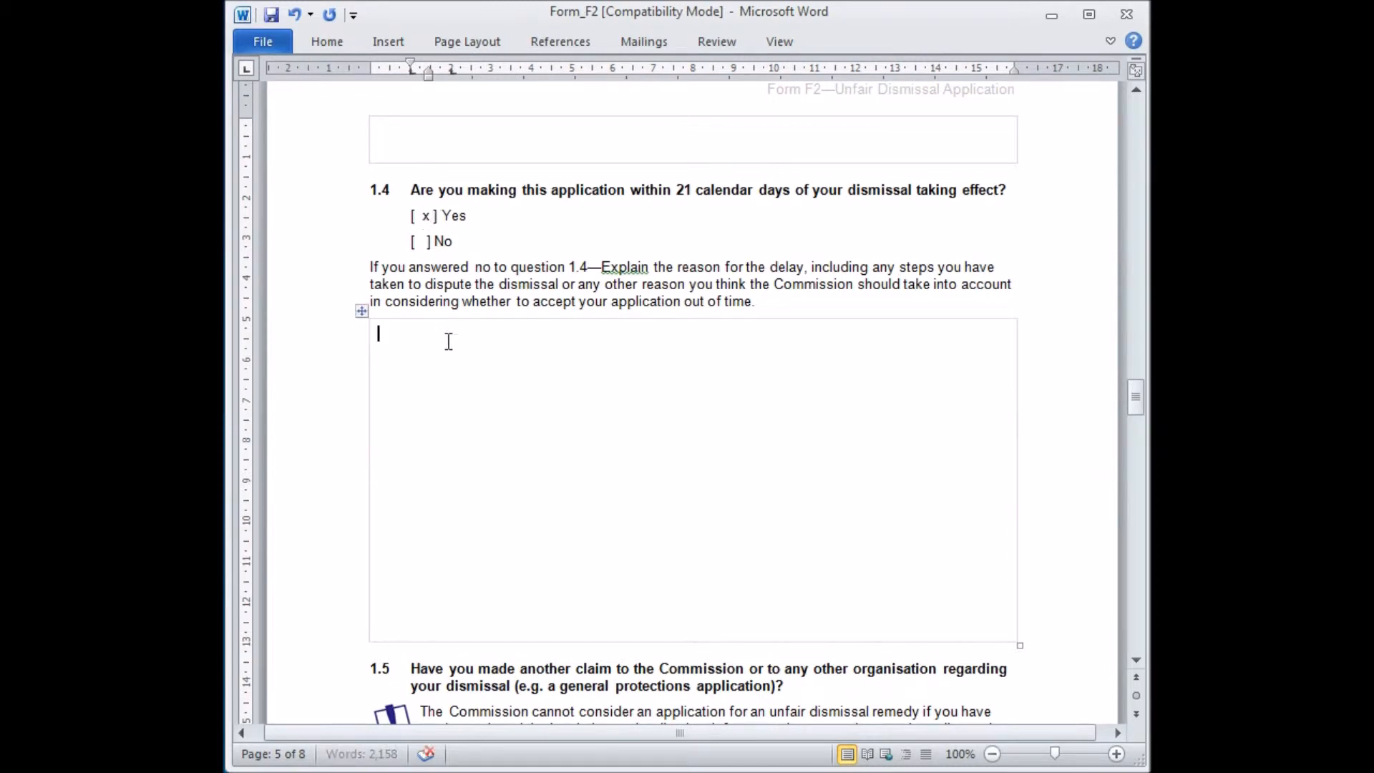
# Mark No for question 1.5 about another claim regarding the dismissal.
pyautogui.click(446, 341)
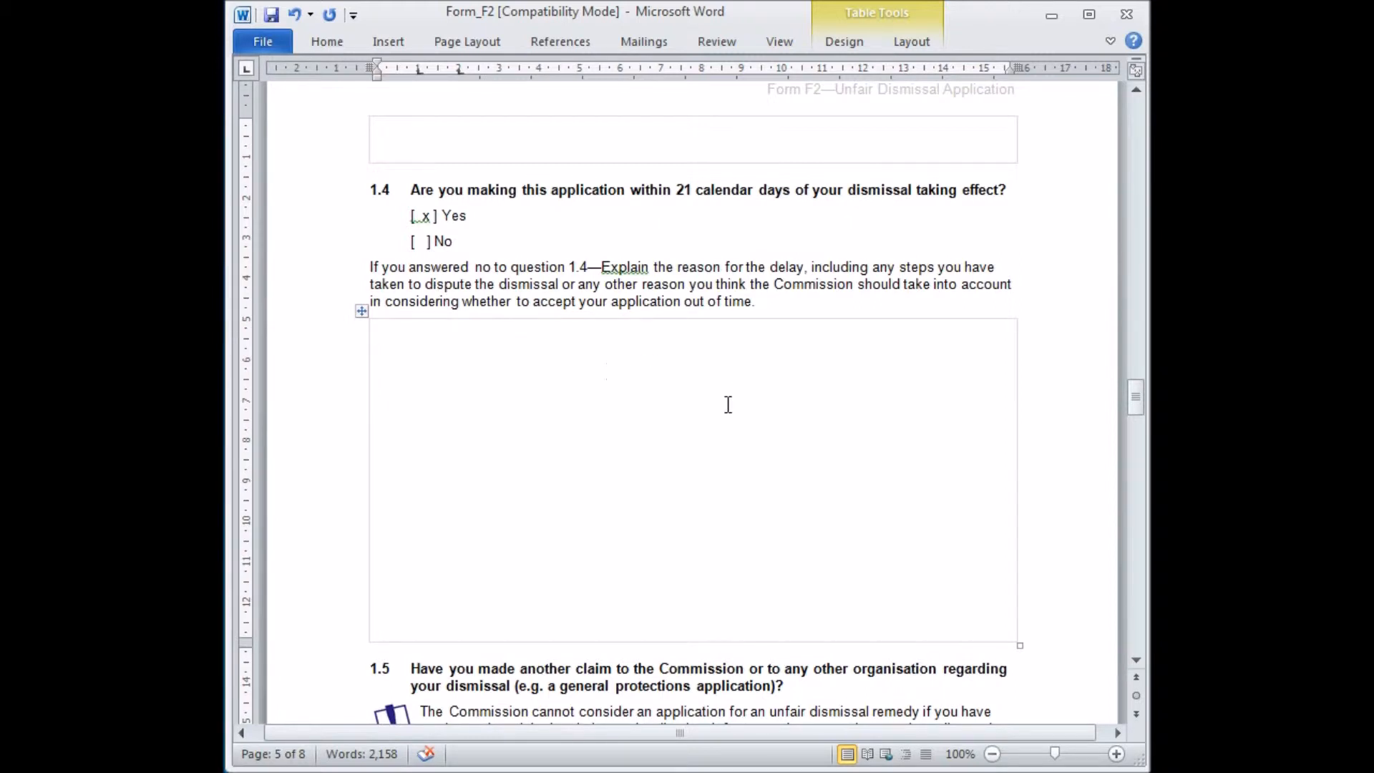
pyautogui.moveTo(1137, 394); pyautogui.dragTo(1137, 421)
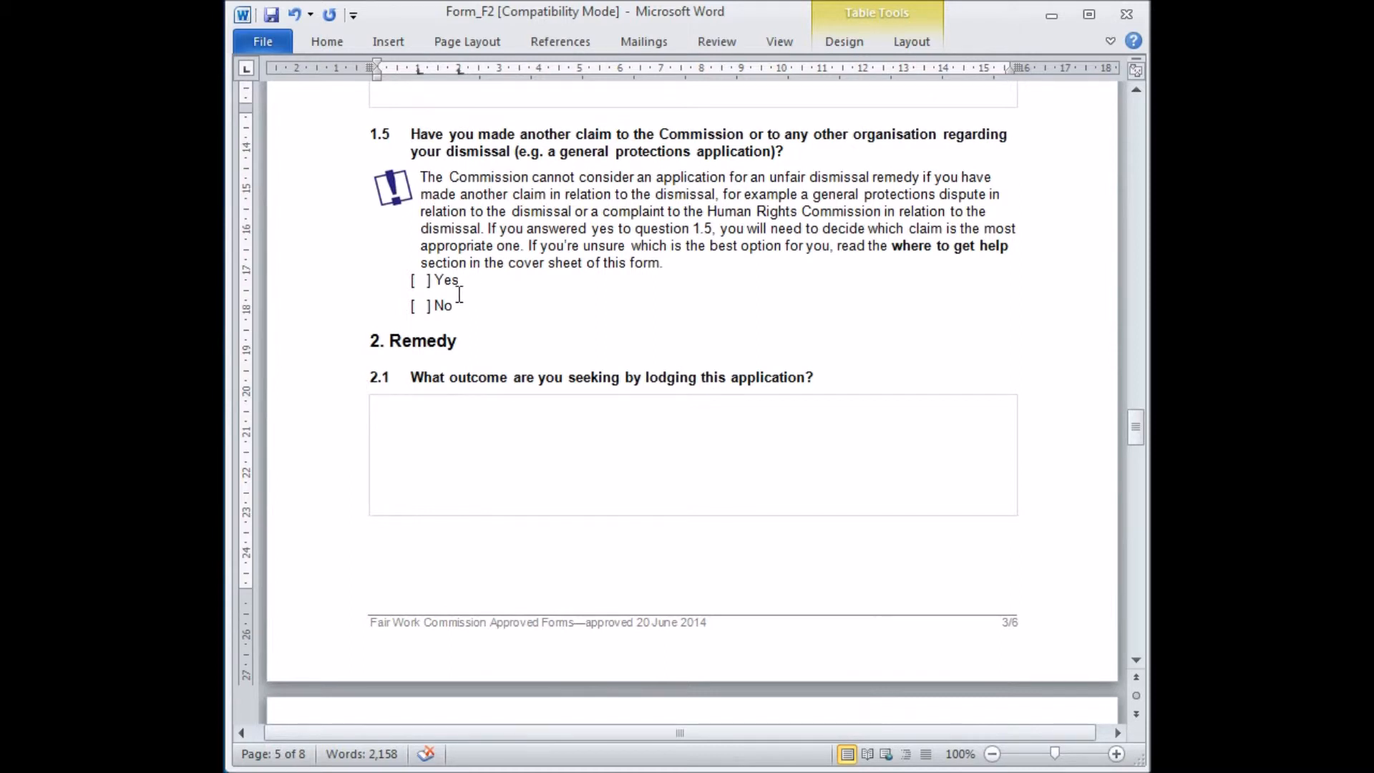
pyautogui.click(424, 306)
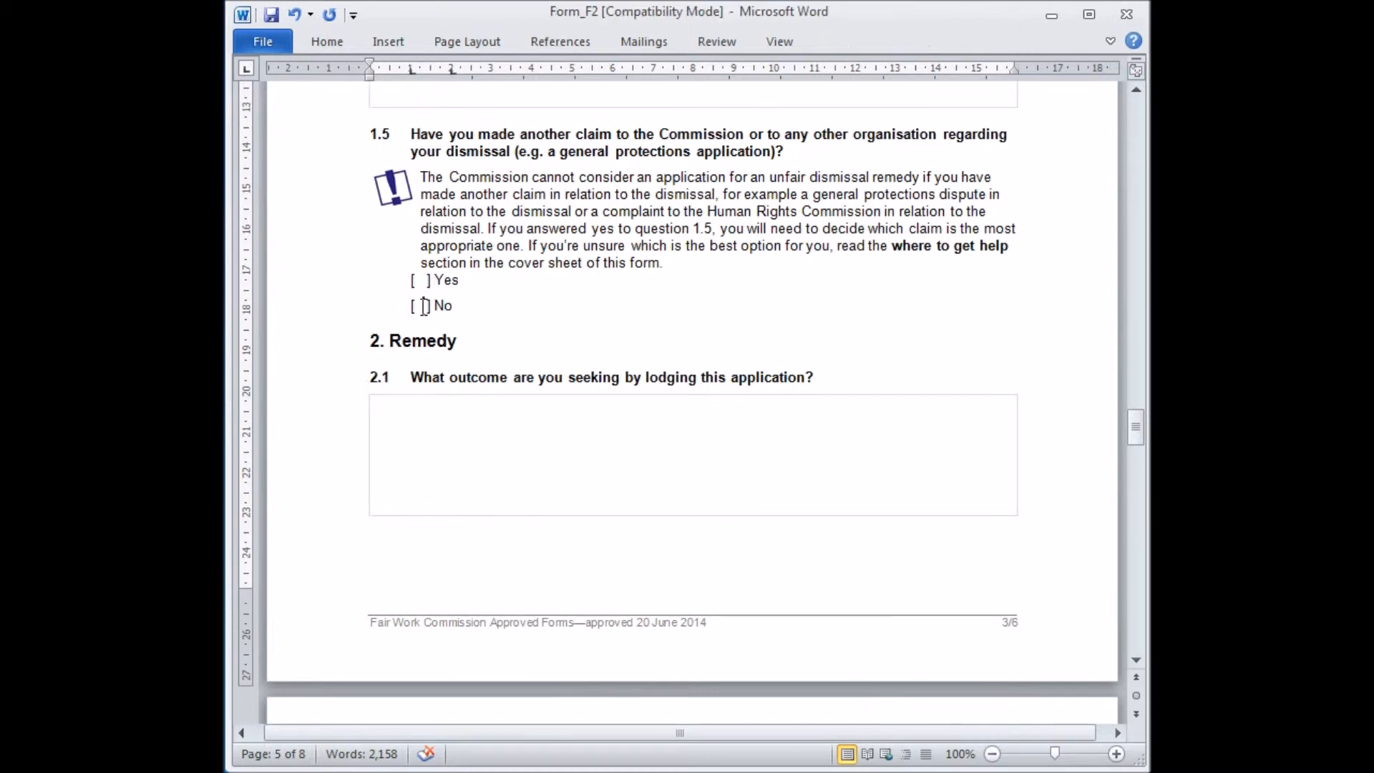
pyautogui.write('x')
# Answer question 2.1 with "1) reinstatement – compensation between the time I was dismissed and my reinstatement." and begin a second point "2) compensatio".
pyautogui.click(428, 419)
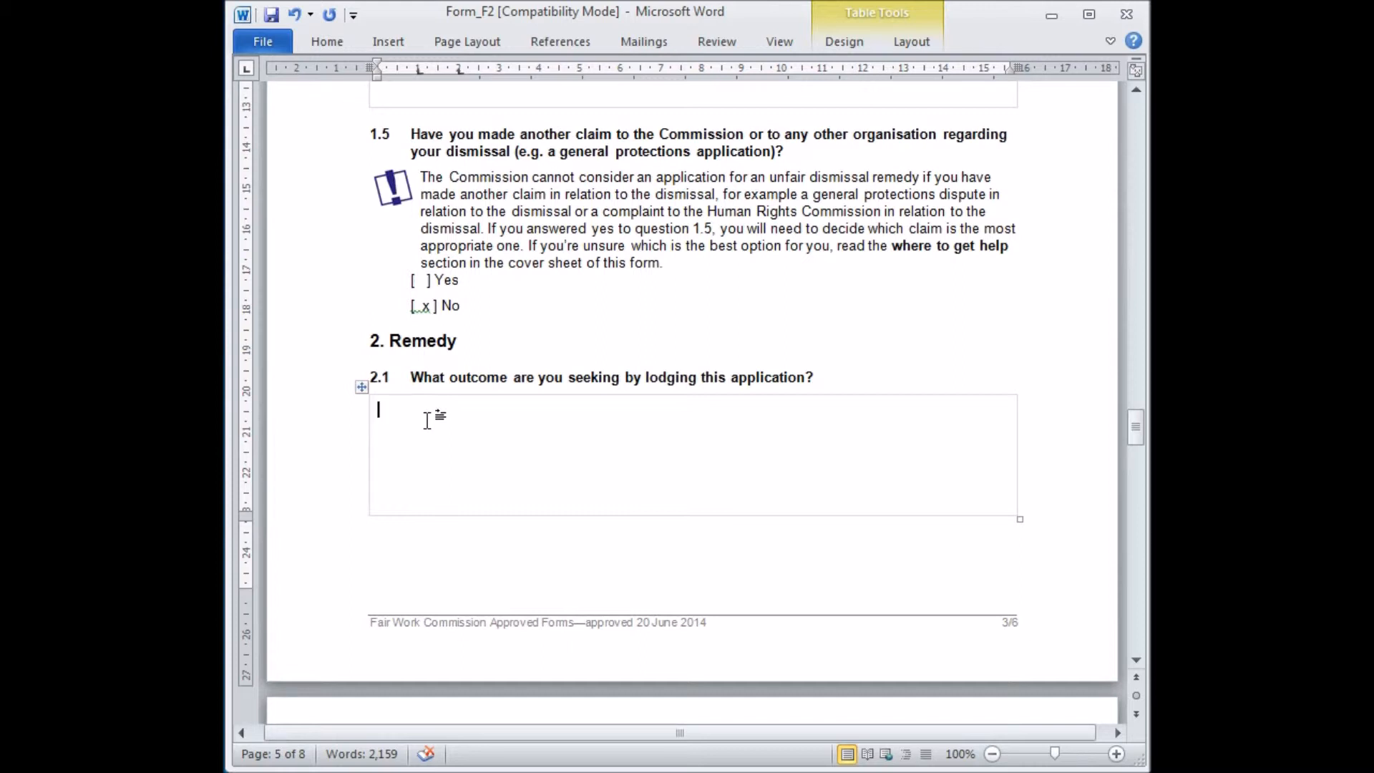
pyautogui.write('1) reinstatement -')
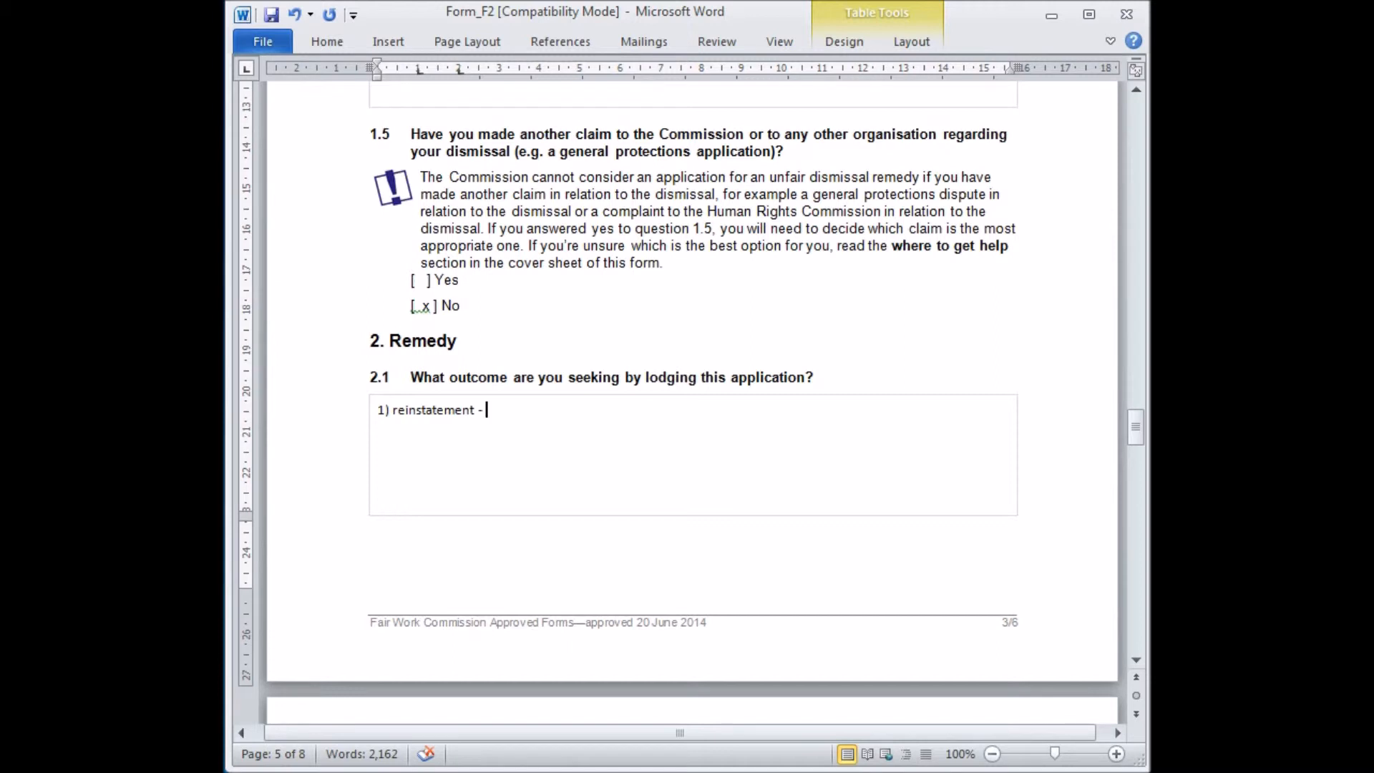
pyautogui.write('compensation be')
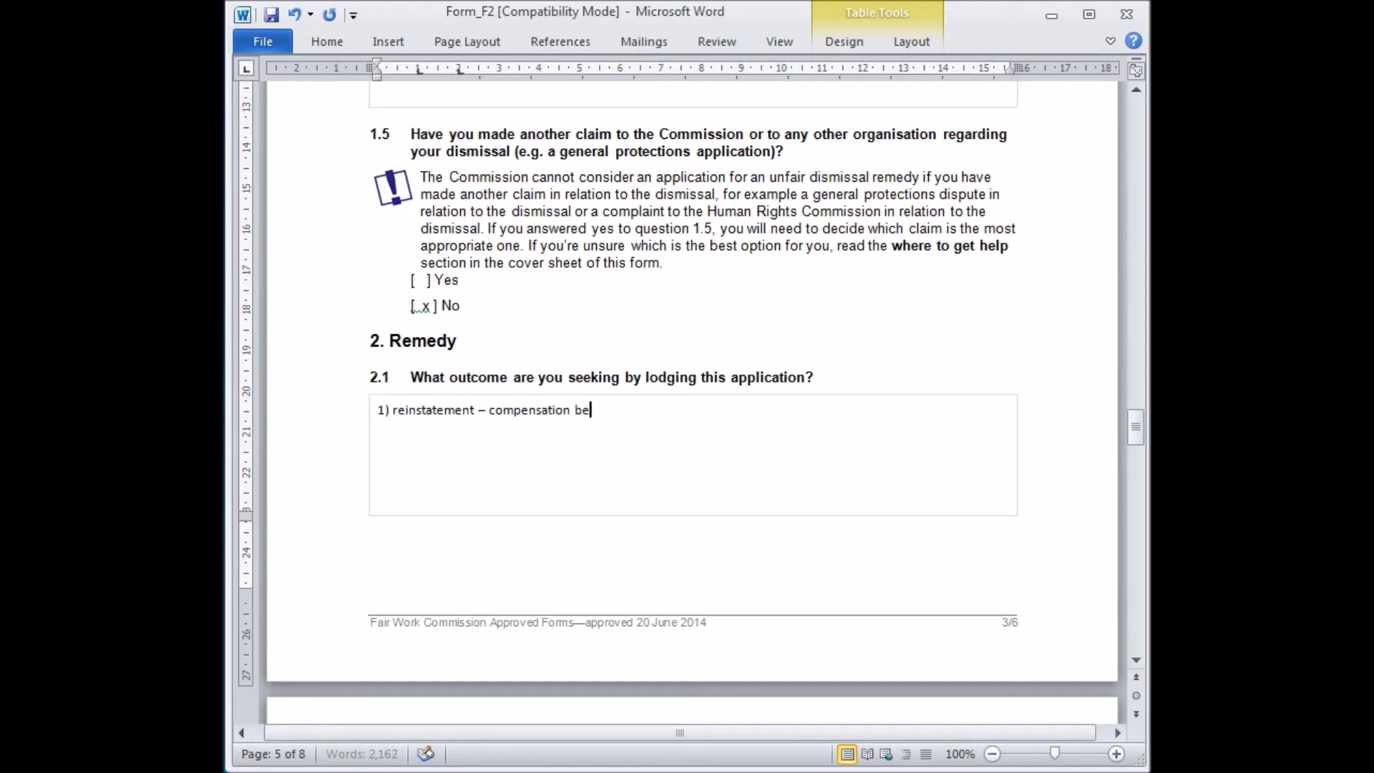
pyautogui.write('tween the time I was dismi')
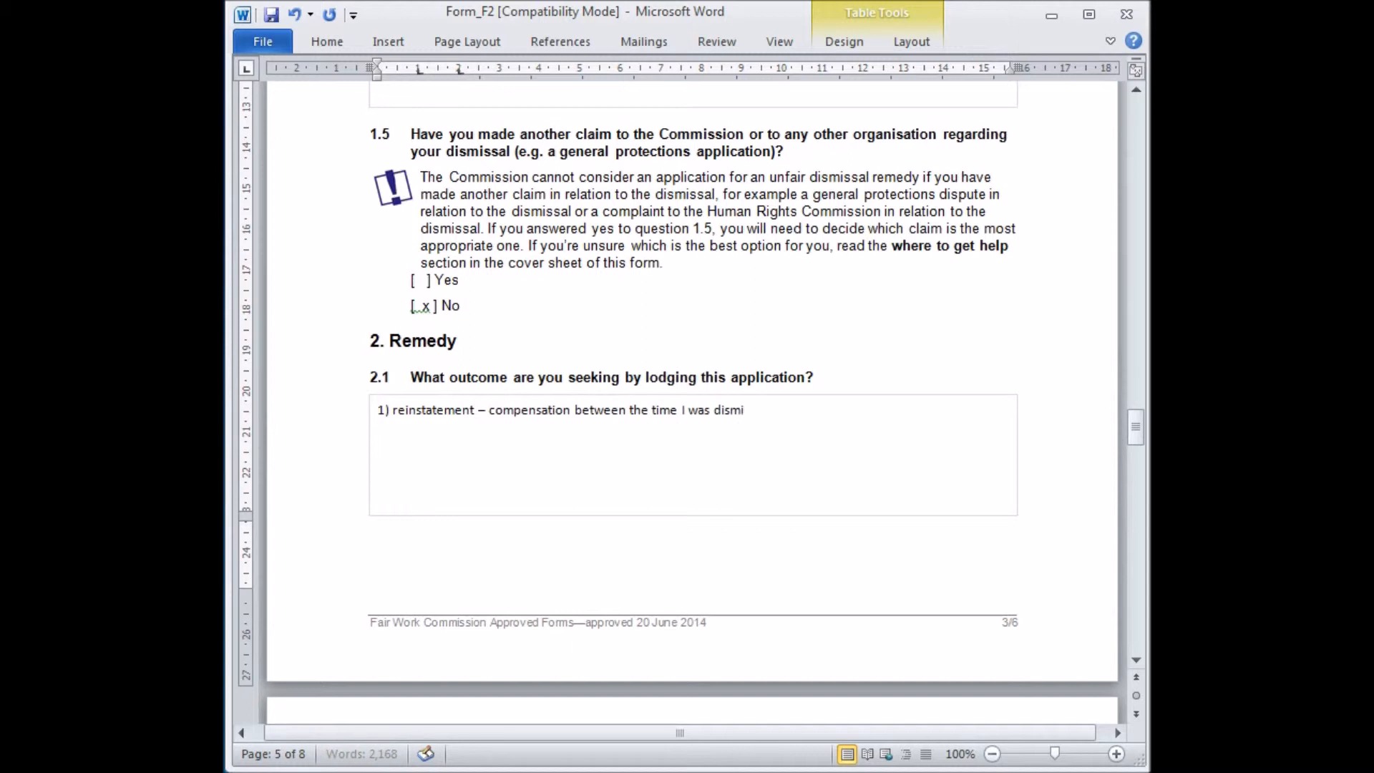
pyautogui.write('ssed and my reinstatement.')
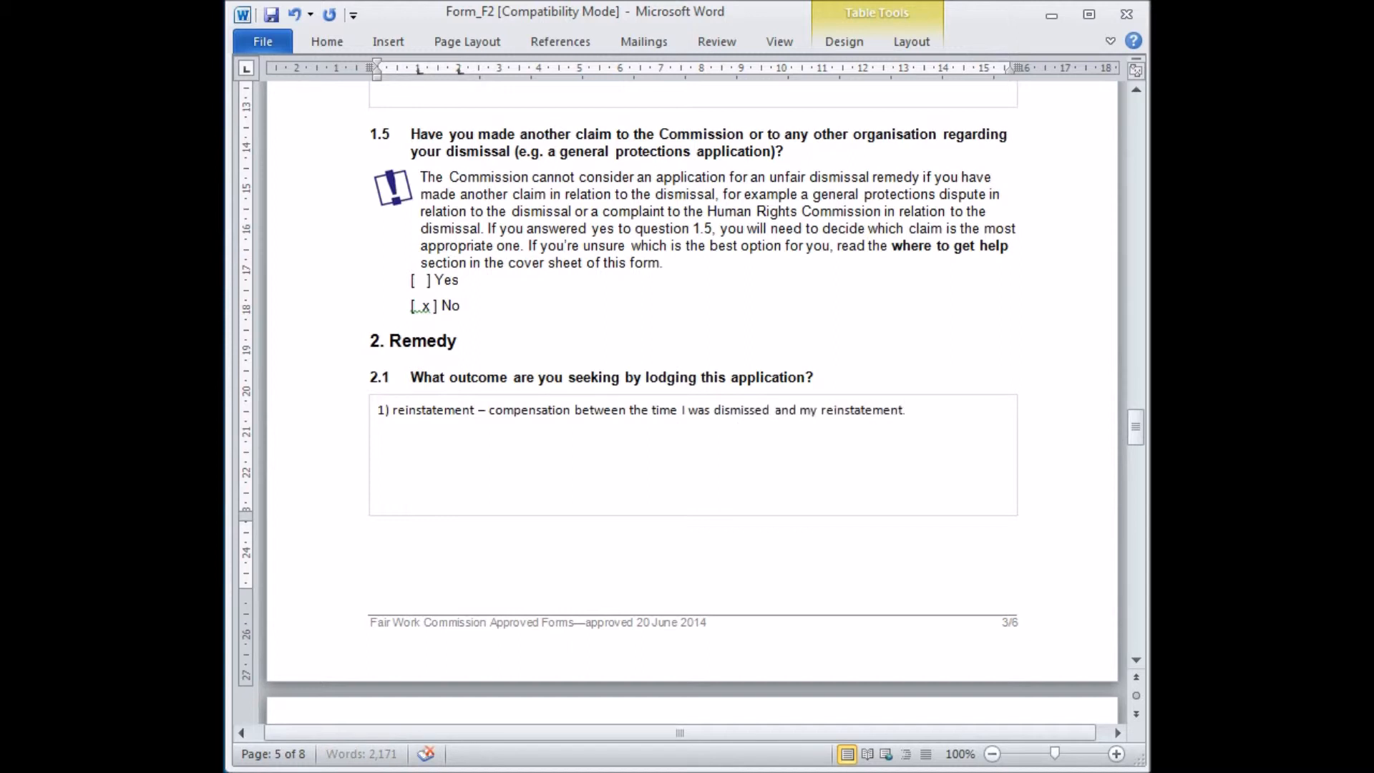
pyautogui.press('Return')
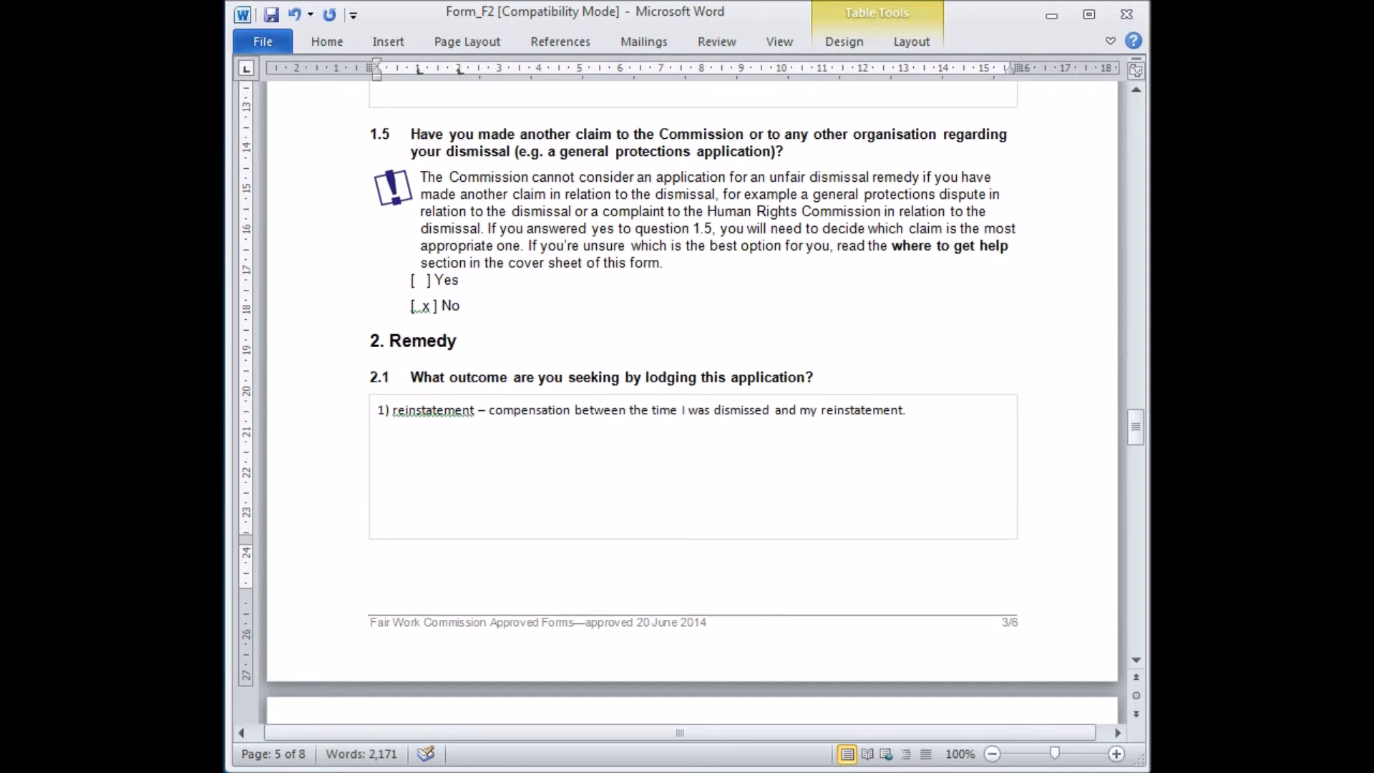
pyautogui.write('2)compensatio')
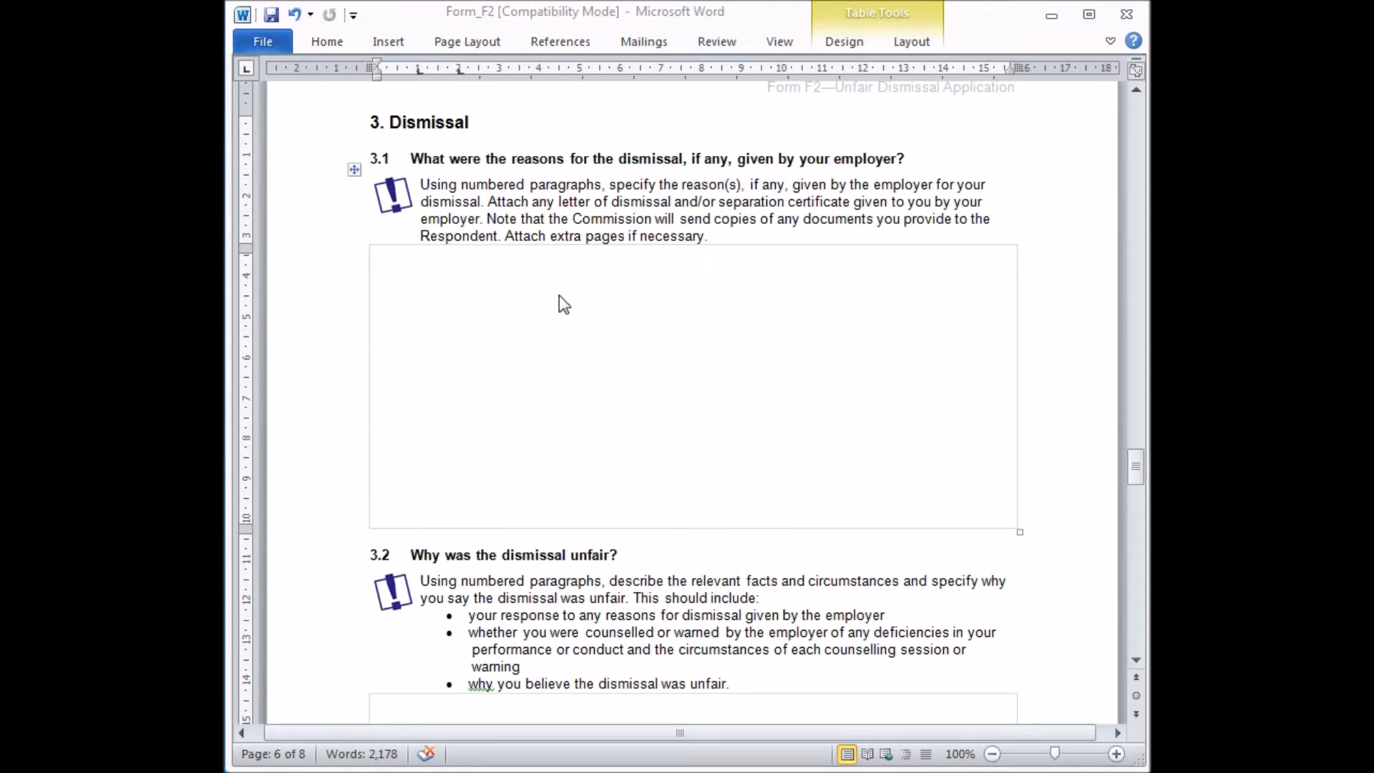
# List the employer's reasons in question 3.1: late to work, inappropriate use of company internal msg system, unacceptable language during work hours.
pyautogui.click(698, 322)
pyautogui.write('1) Did not come to work on time')
pyautogui.press('Return')
pyautogui.write('Innappropiate us')
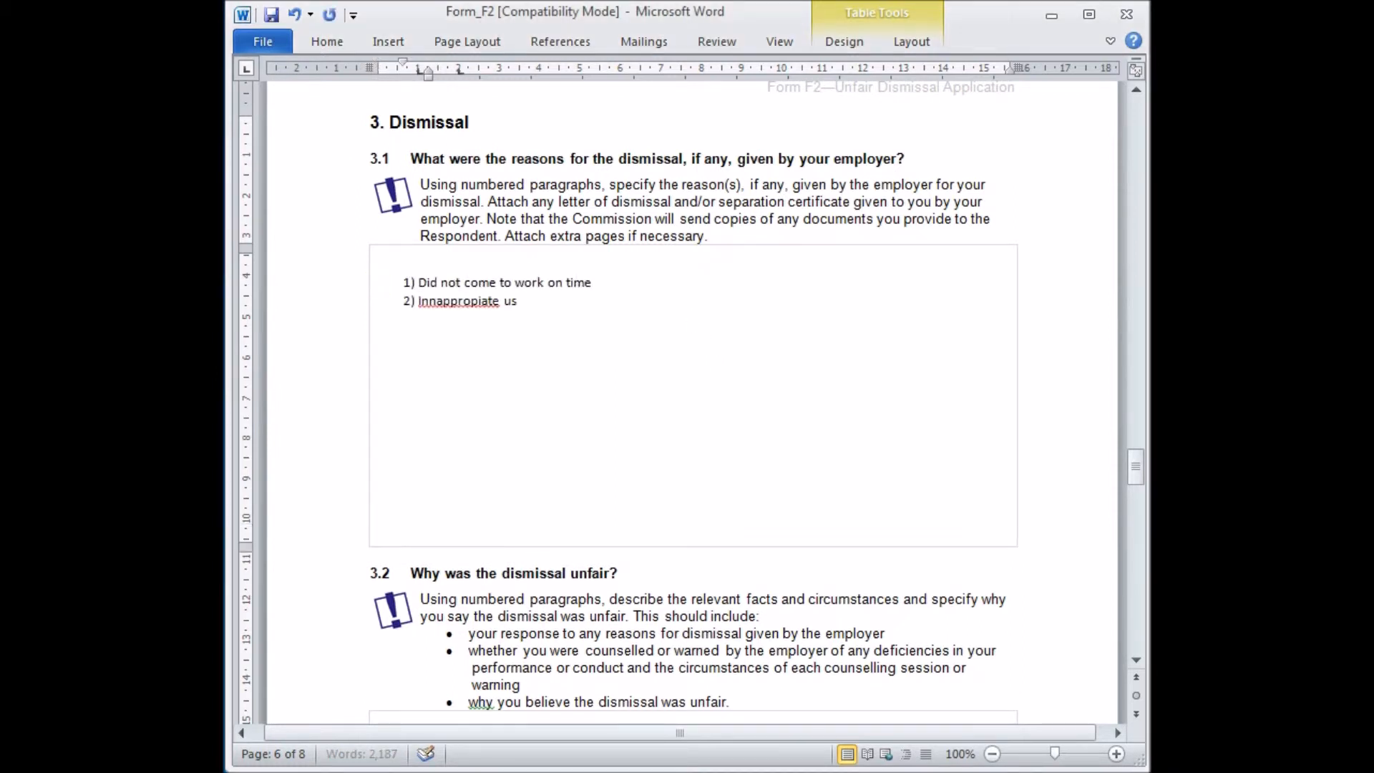
pyautogui.rightClick(494, 301)
pyautogui.click(567, 319)
pyautogui.write('e of company internal msg system')
pyautogui.press('Return')
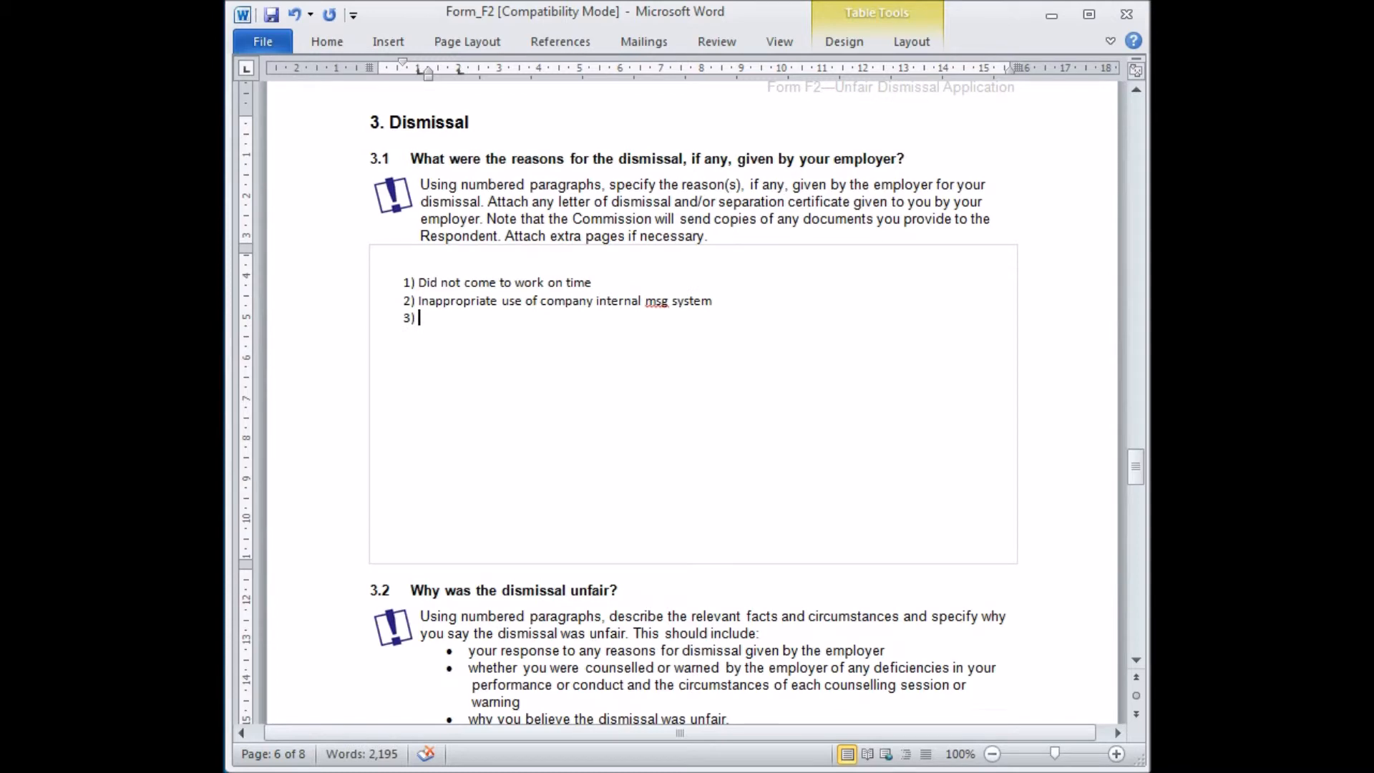
pyautogui.write('Used unacceptable language during work hours')
# Answer question 3.2's first point: told late arrival was okay by direct report after calling first.
pyautogui.scroll(-3, 539, 419)
pyautogui.scroll(-3, 539, 419)
pyautogui.click(503, 461)
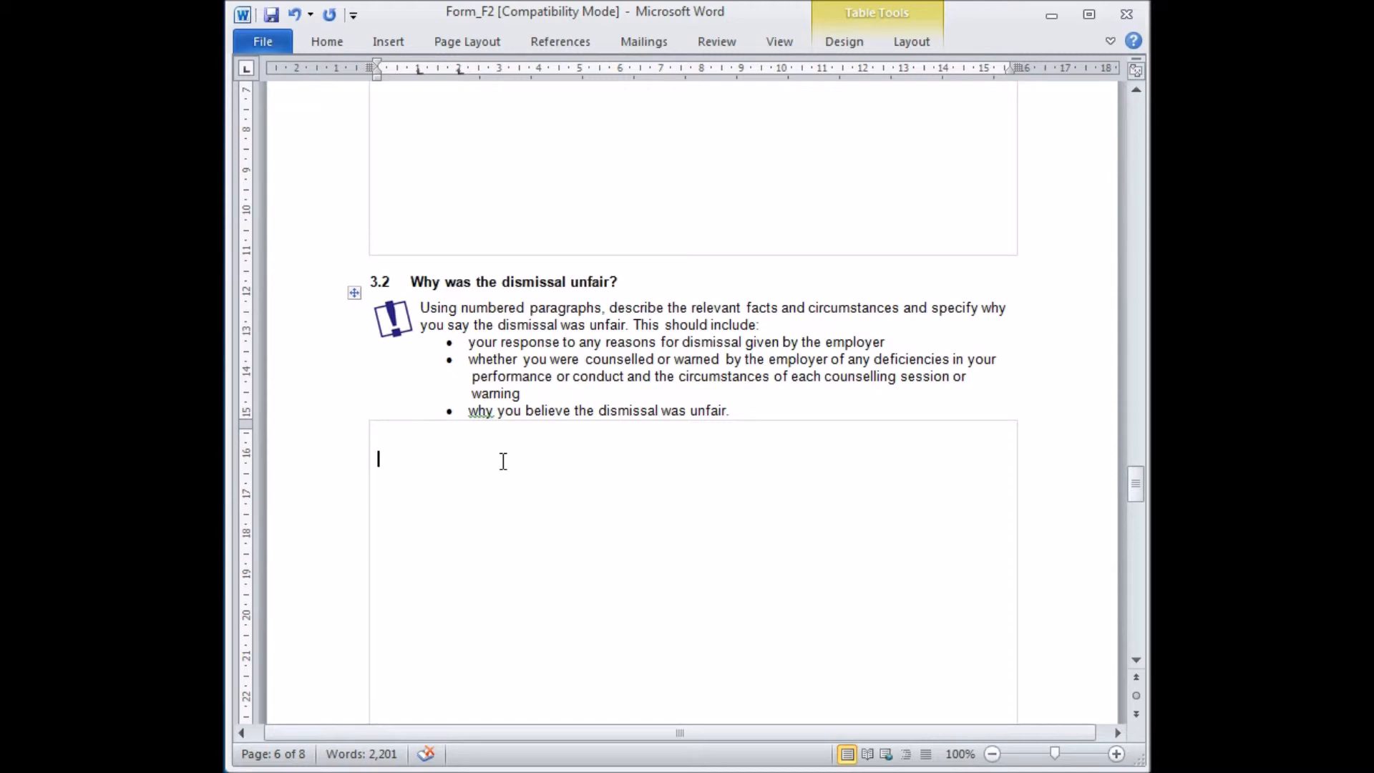
pyautogui.click(503, 461)
pyautogui.write('1) They dai')
pyautogui.write("d I didn't come to work on time but I called first and was")
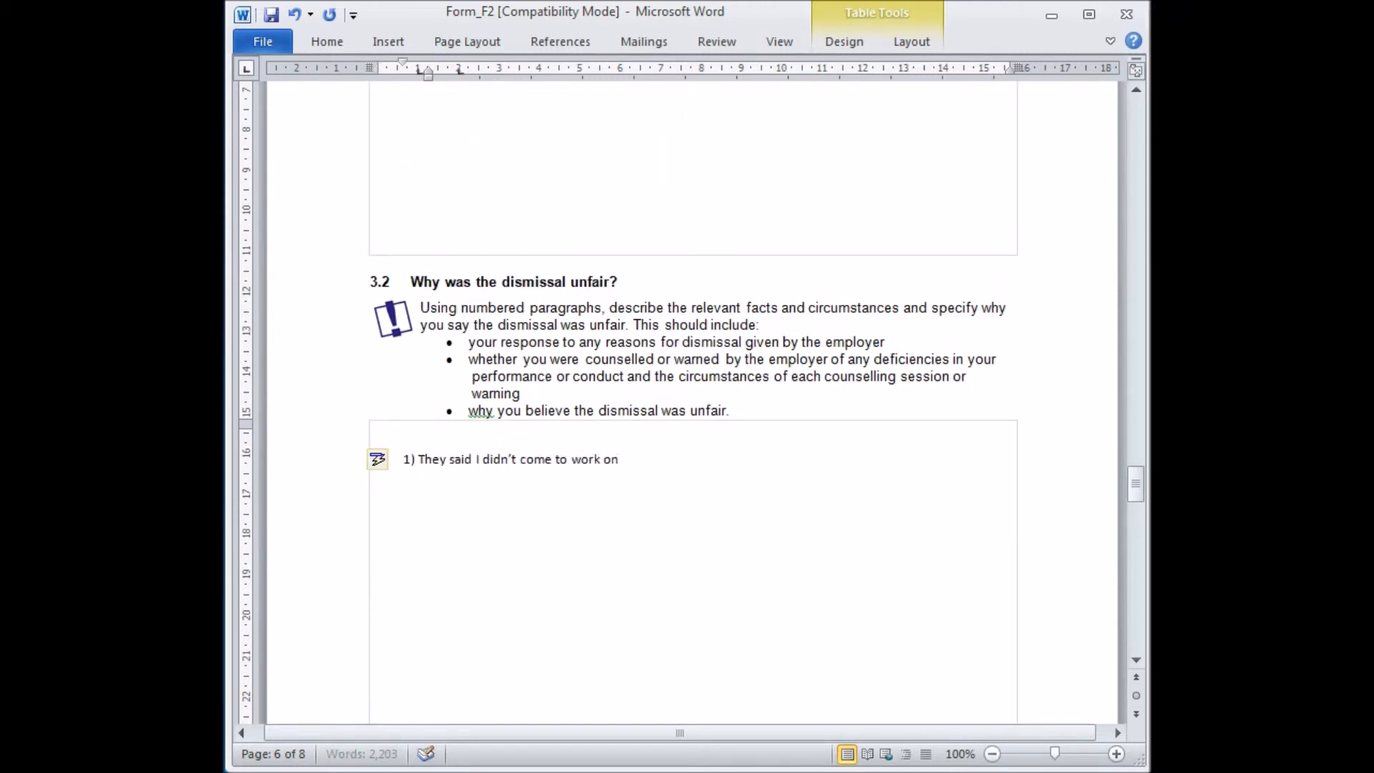
pyautogui.write(' told by my dire')
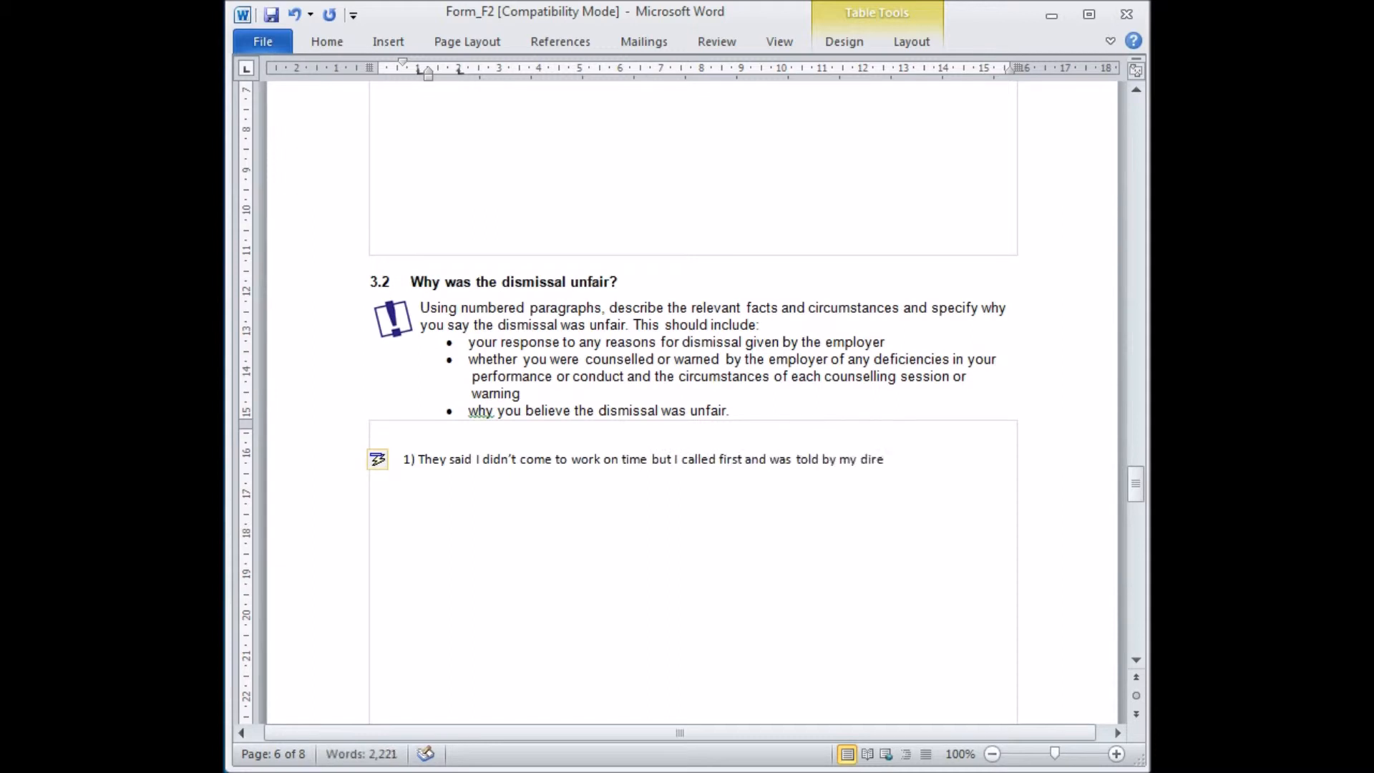
pyautogui.write('ct report that it was okay')
pyautogui.press('Return')
# Add question 3.2 points explaining the msg system was used only to arrange lunch or a lift, and the language matched everyone else's.
pyautogui.write('I did not think my use o')
pyautogui.write('f the msg sy')
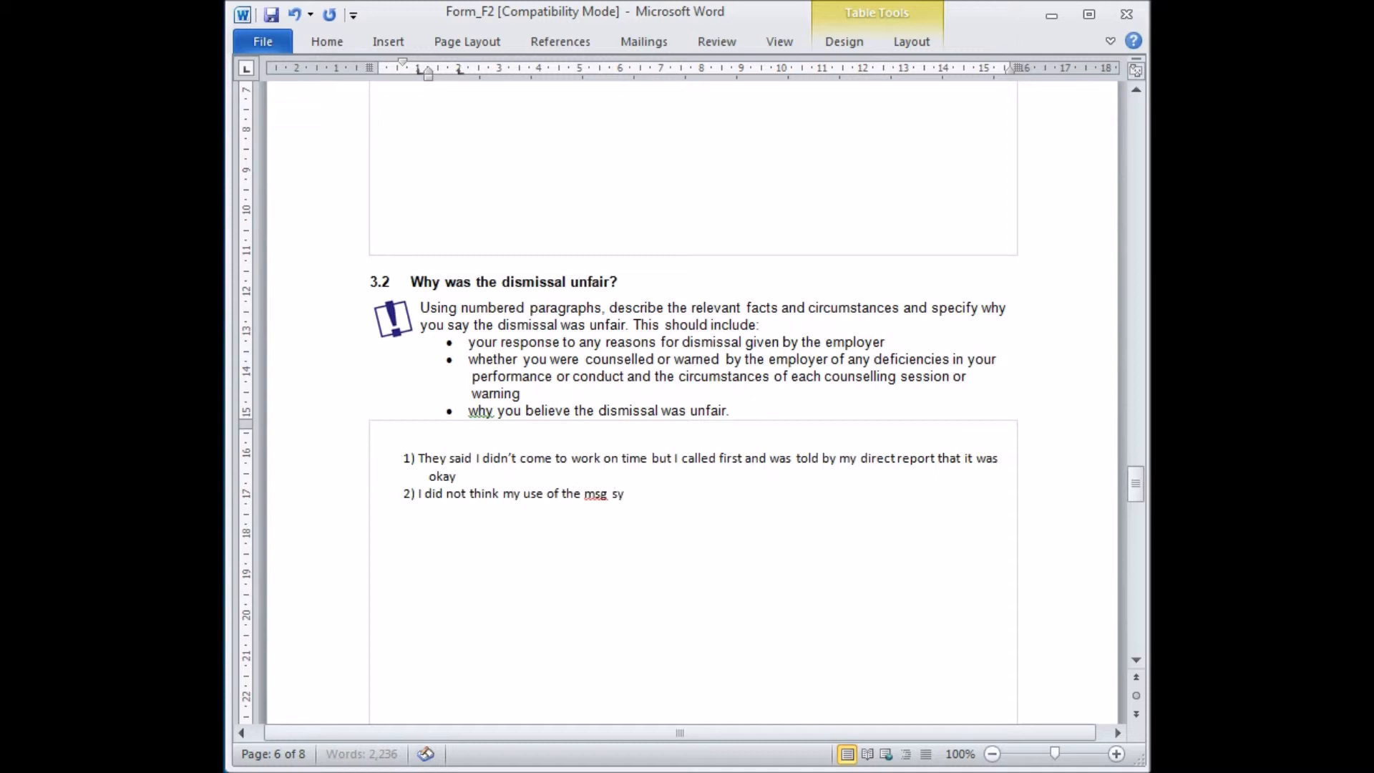
pyautogui.write('stem was inappropriate, I just used it to see if anyone was going to luc')
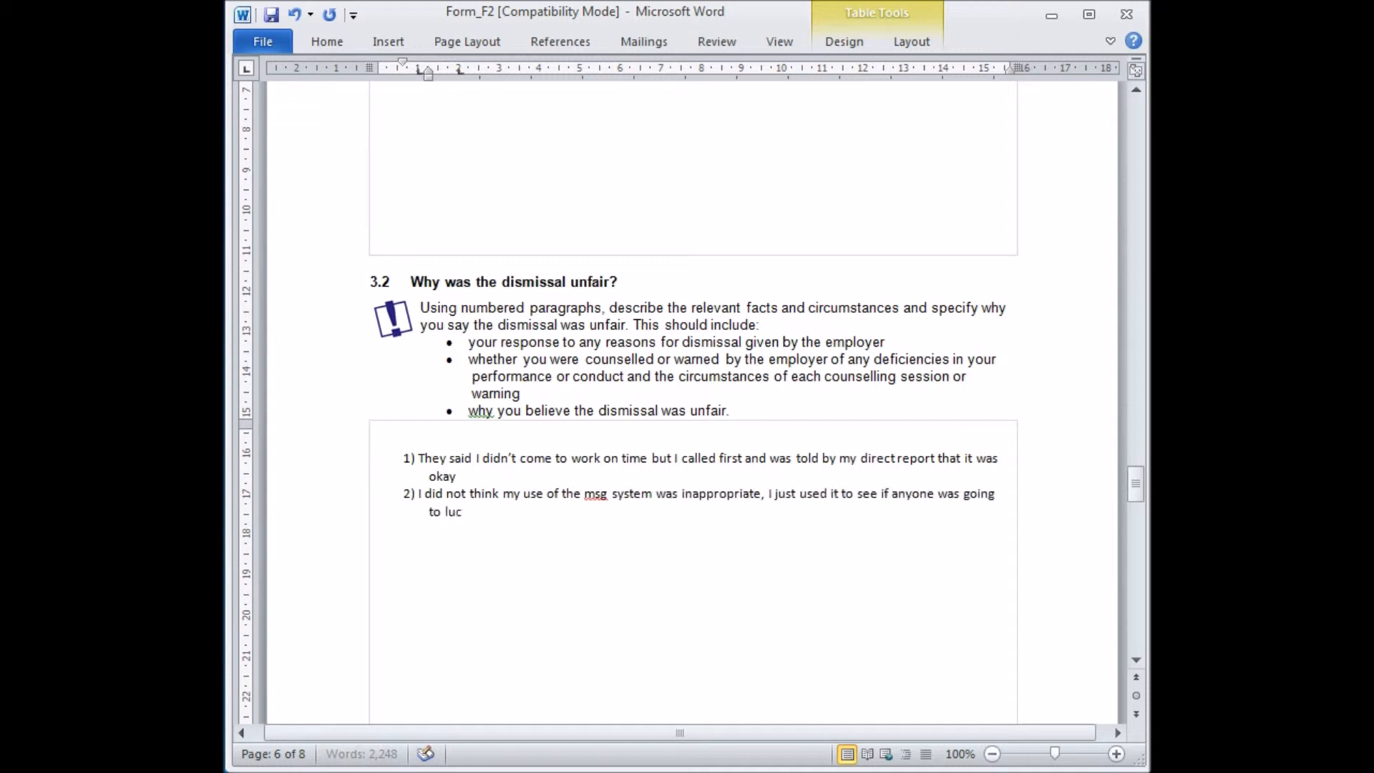
pyautogui.press('BackSpace')
pyautogui.write('nch the same time as me or to see if I could get a lift after work')
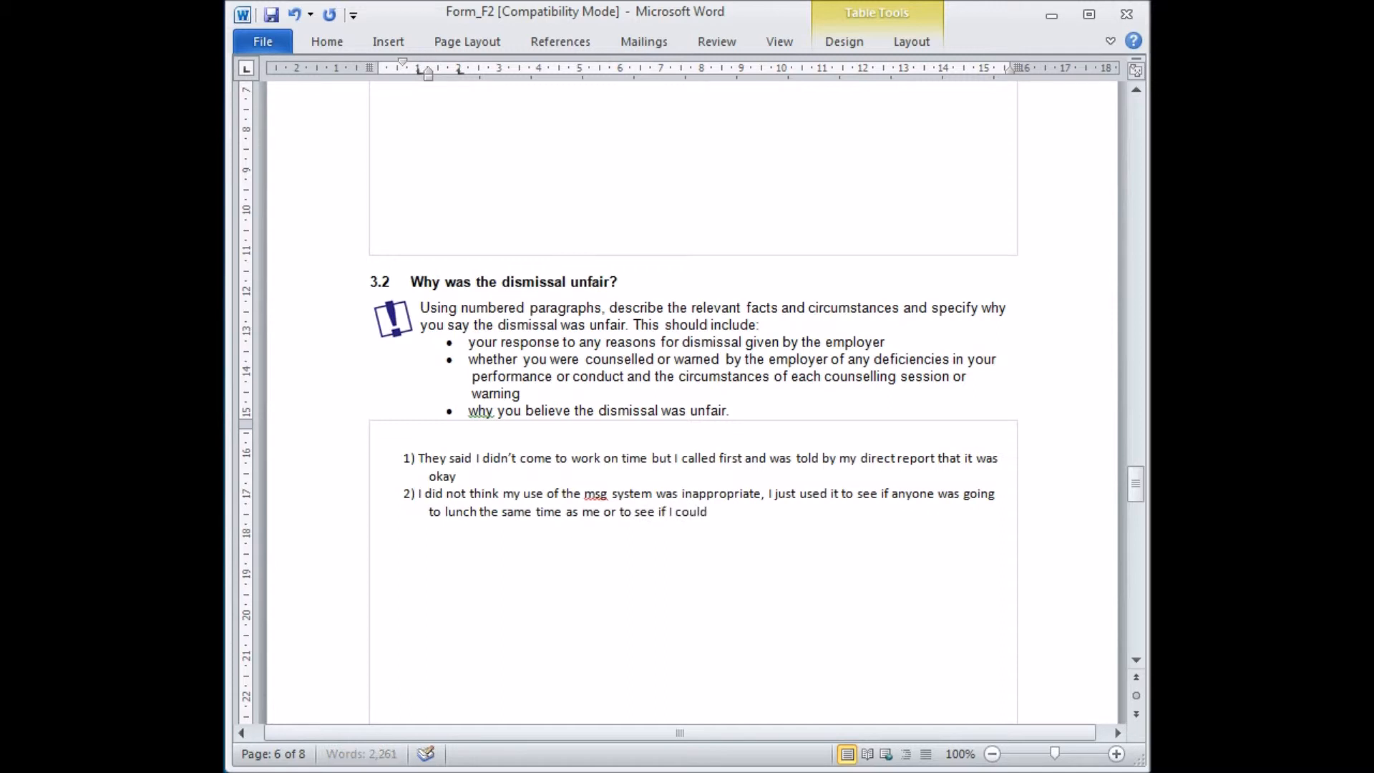
pyautogui.press('Return')
pyautogui.write('The language I use in the office was not different to any one elses.')
# Mark the I consent box in the Disclosure of information section with an x.
pyautogui.scroll(-3, 518, 455)
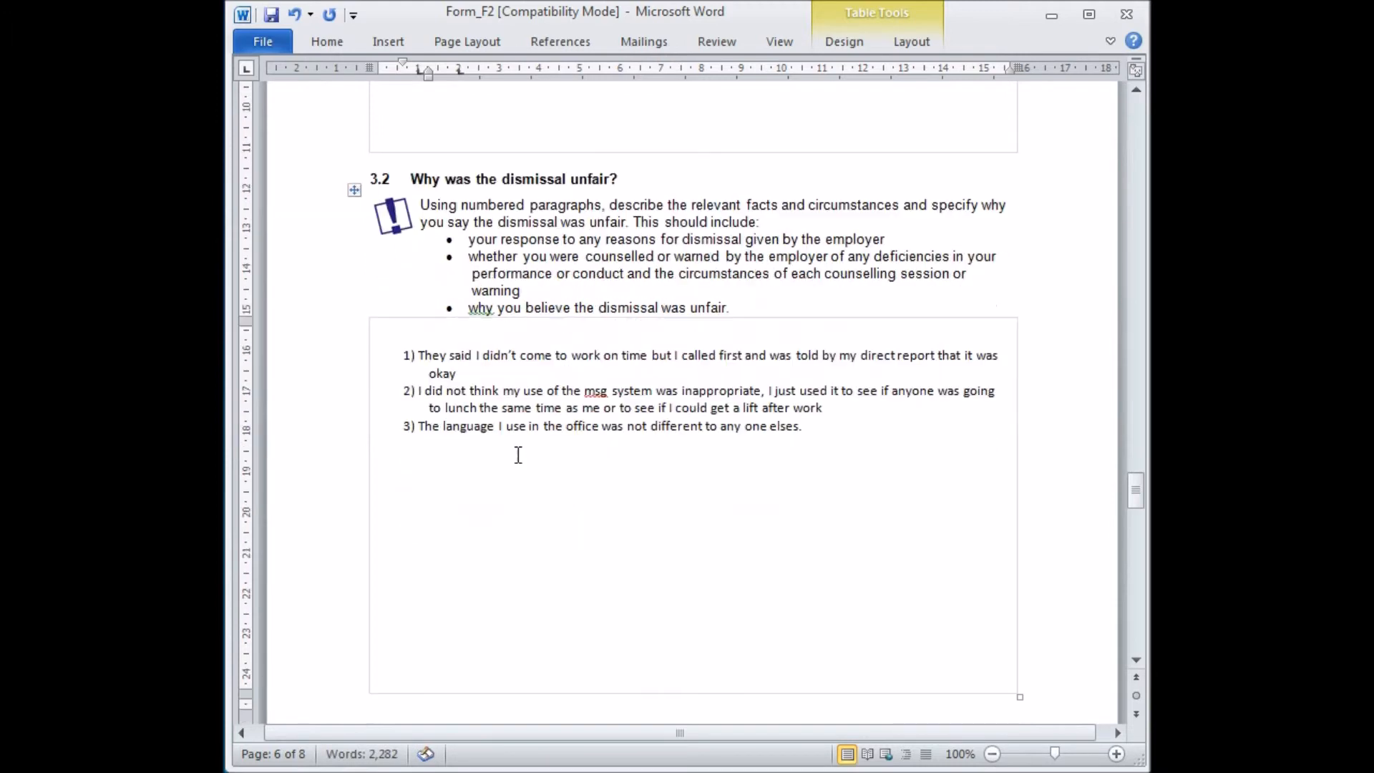
pyautogui.scroll(-15, 518, 455)
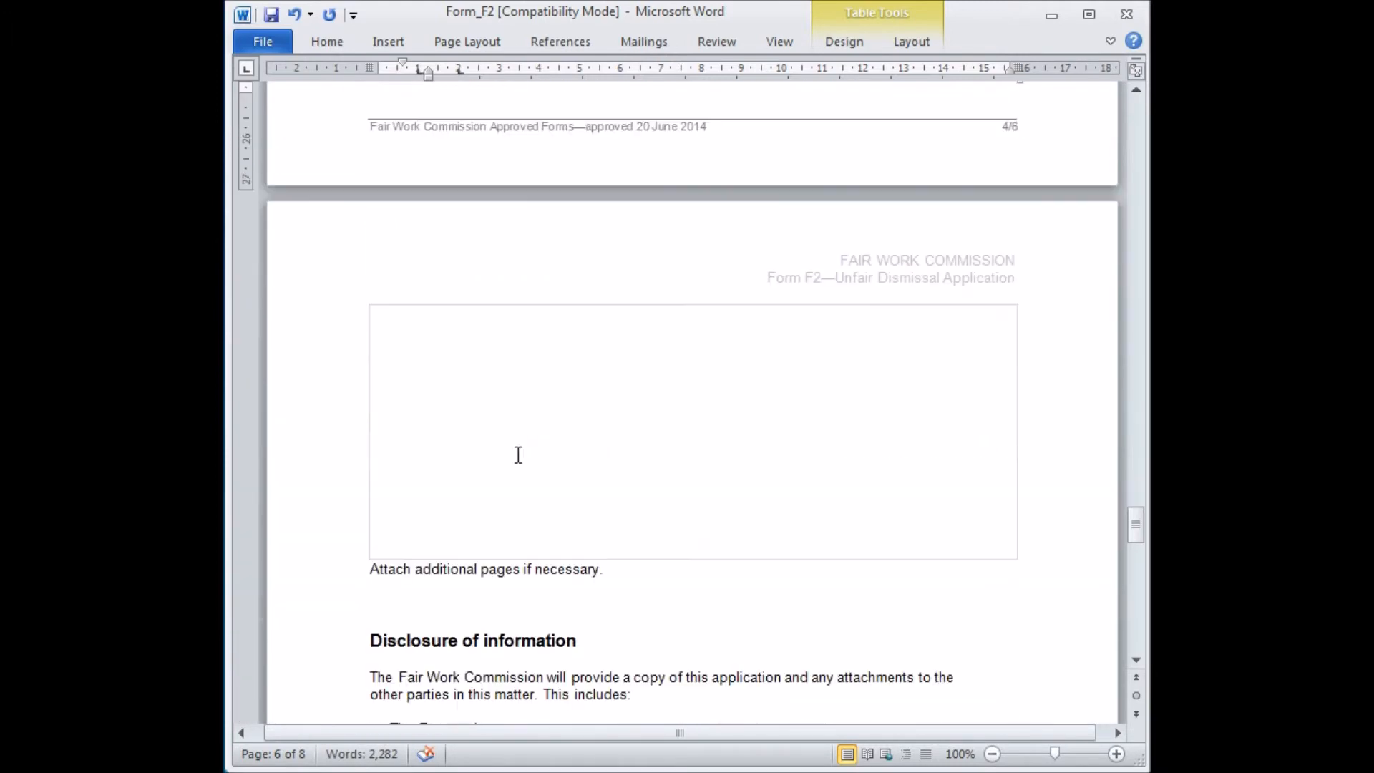
pyautogui.scroll(-12, 519, 455)
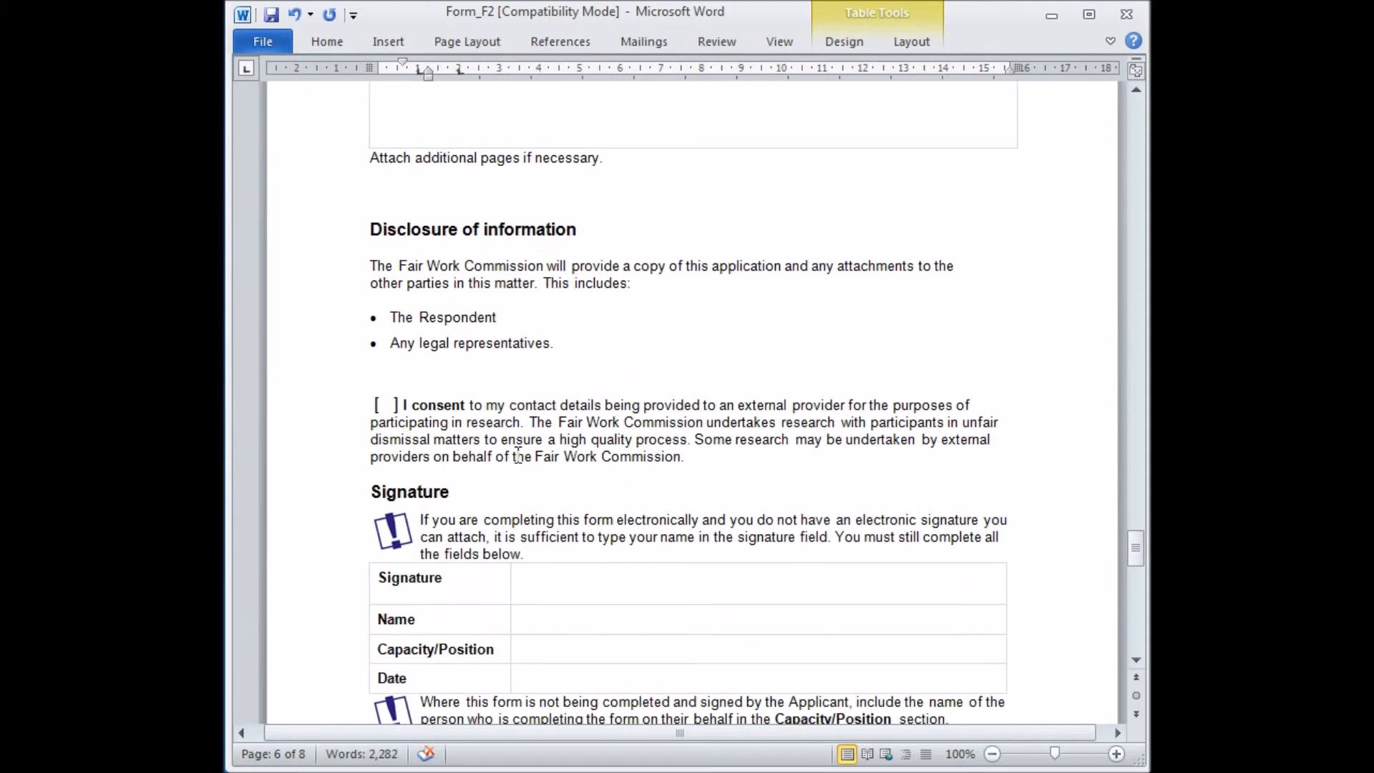
pyautogui.scroll(-2, 518, 455)
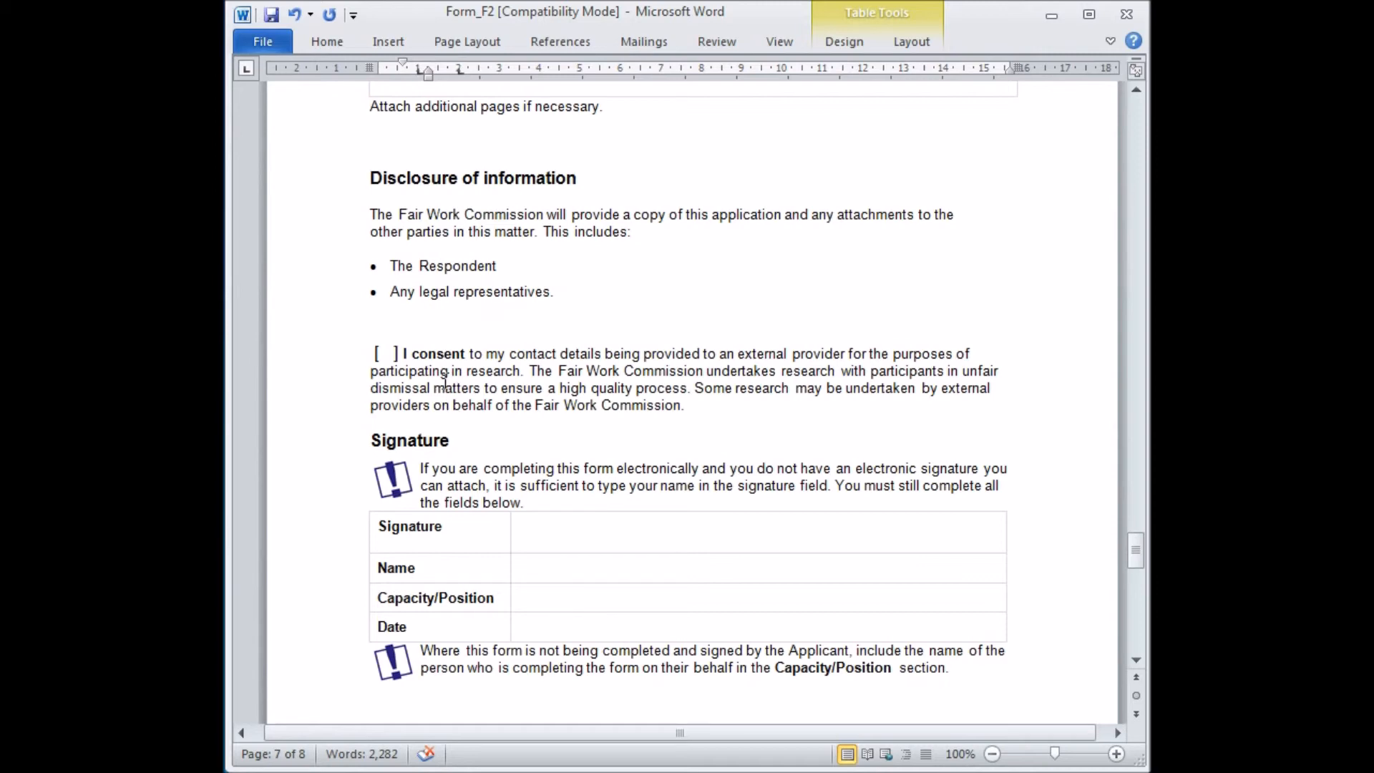
pyautogui.click(387, 355)
pyautogui.press('Delete')
pyautogui.write('x')
pyautogui.scroll(-2, 458, 448)
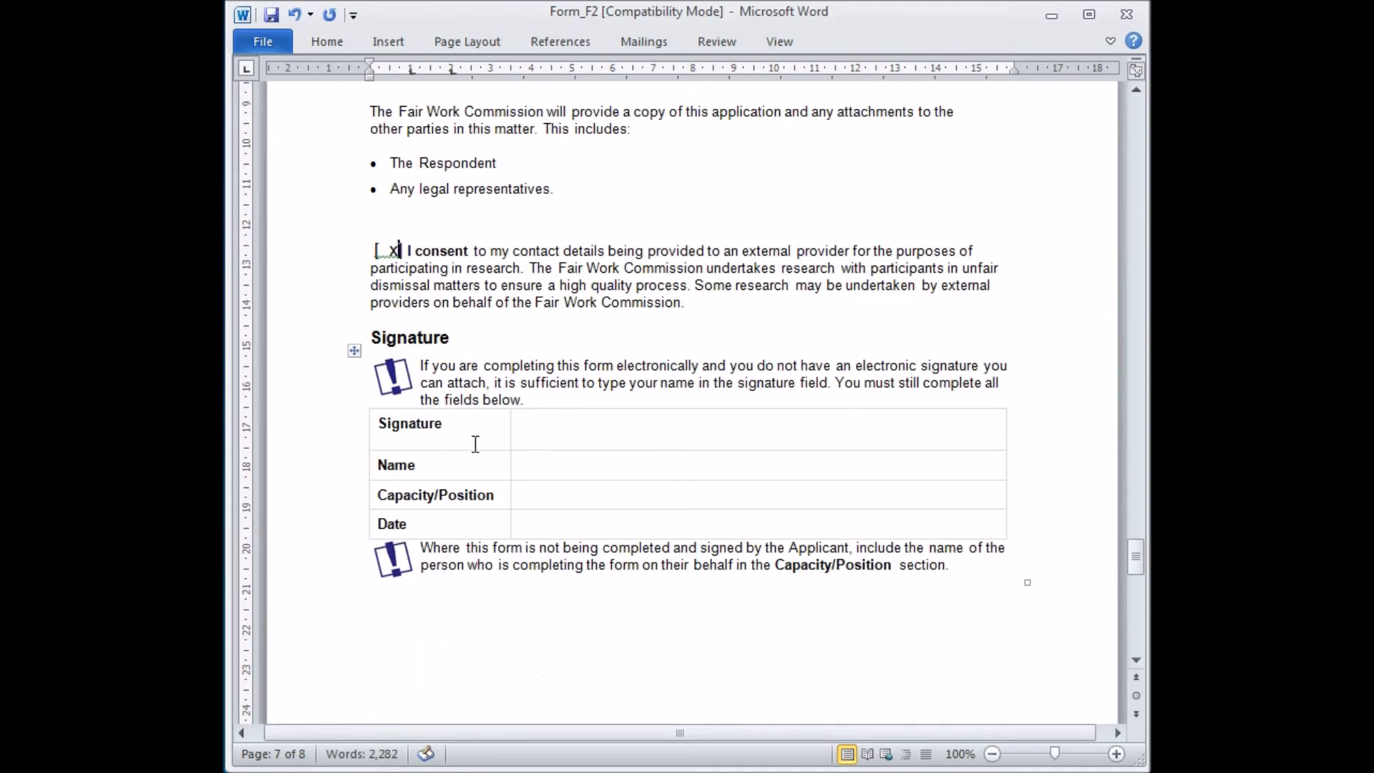
# Fill in the signature section with the applicant's name and the date 10 June 2015.
pyautogui.click(544, 427)
pyautogui.click(562, 467)
pyautogui.click(576, 522)
pyautogui.scroll(-1, 584, 397)
pyautogui.click(562, 410)
pyautogui.click(572, 470)
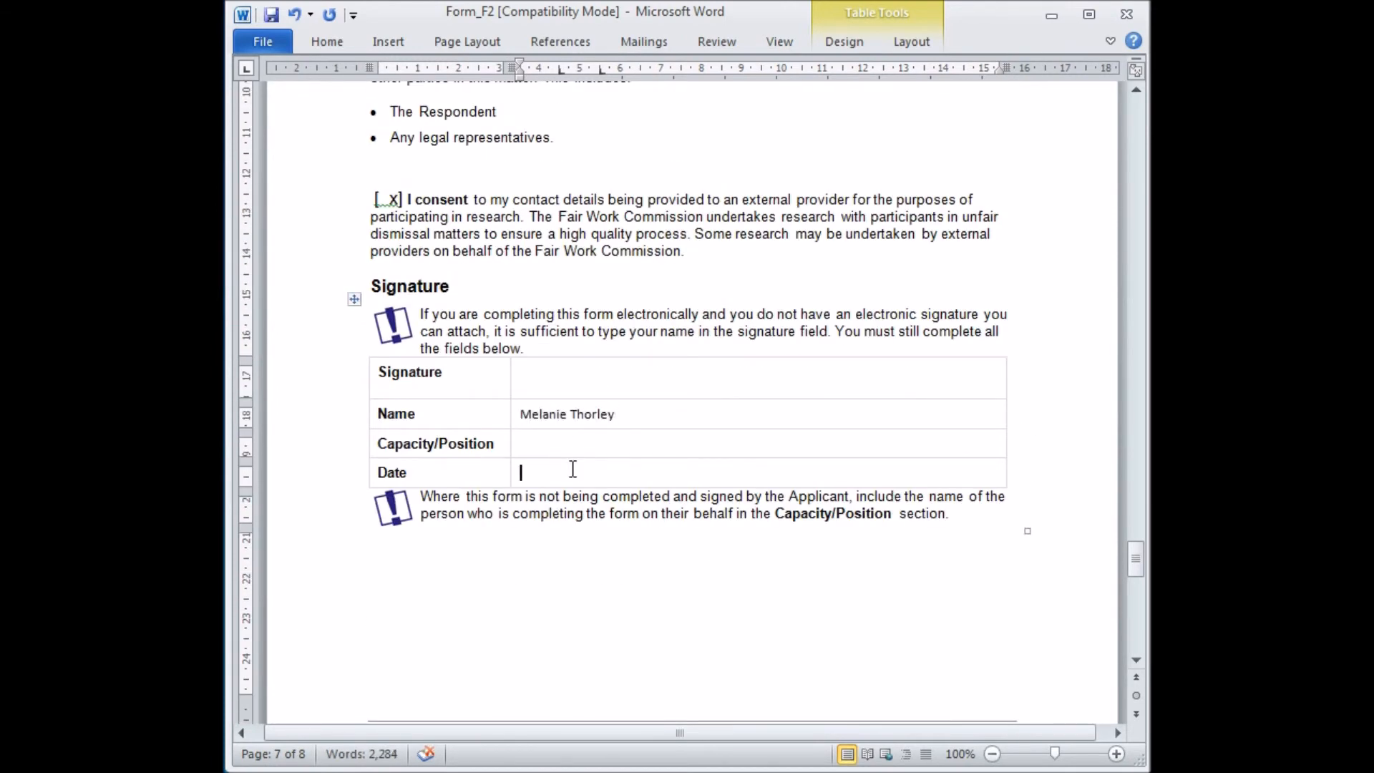
pyautogui.write('10 June 2015')
# Review the remaining application fee and payer details pages, then return to the start of the form.
pyautogui.scroll(-5, 569, 519)
pyautogui.scroll(-11, 573, 526)
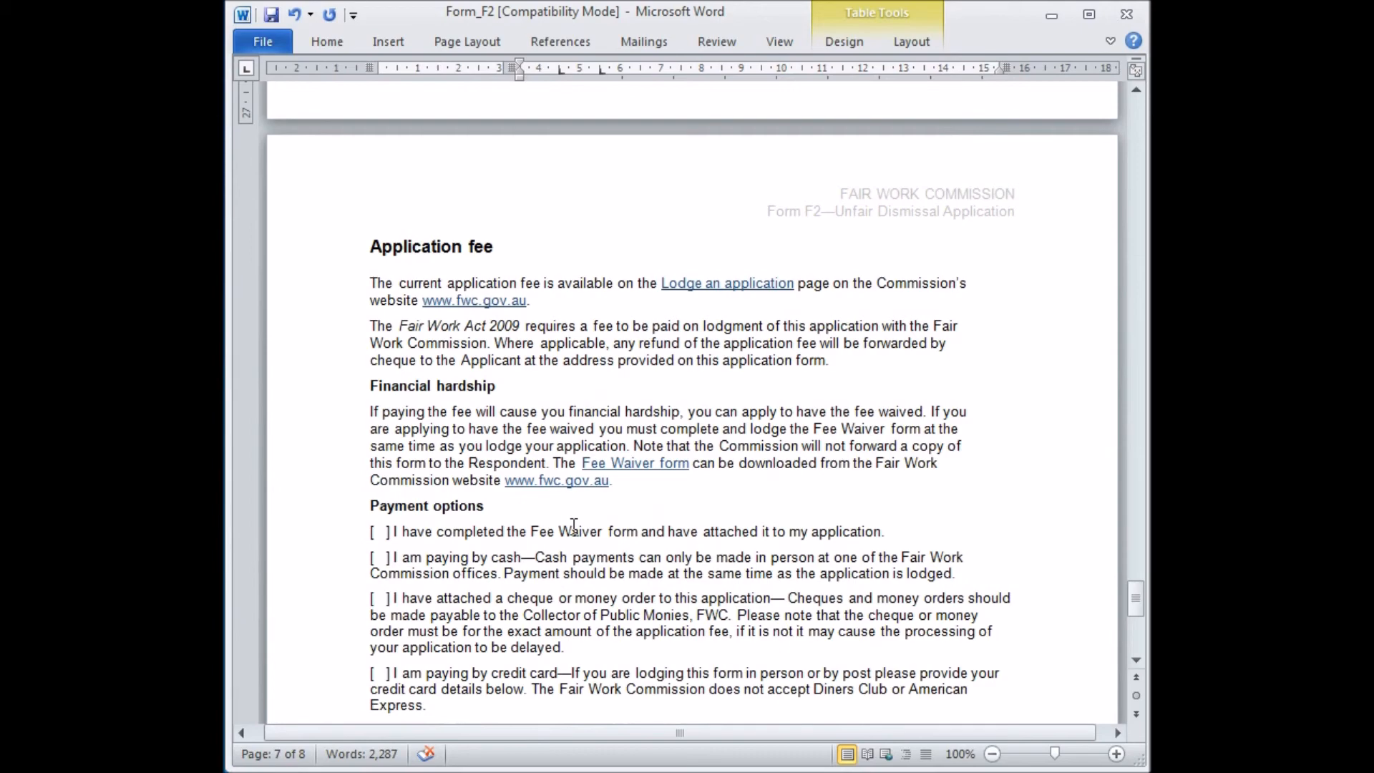
pyautogui.scroll(-9, 574, 526)
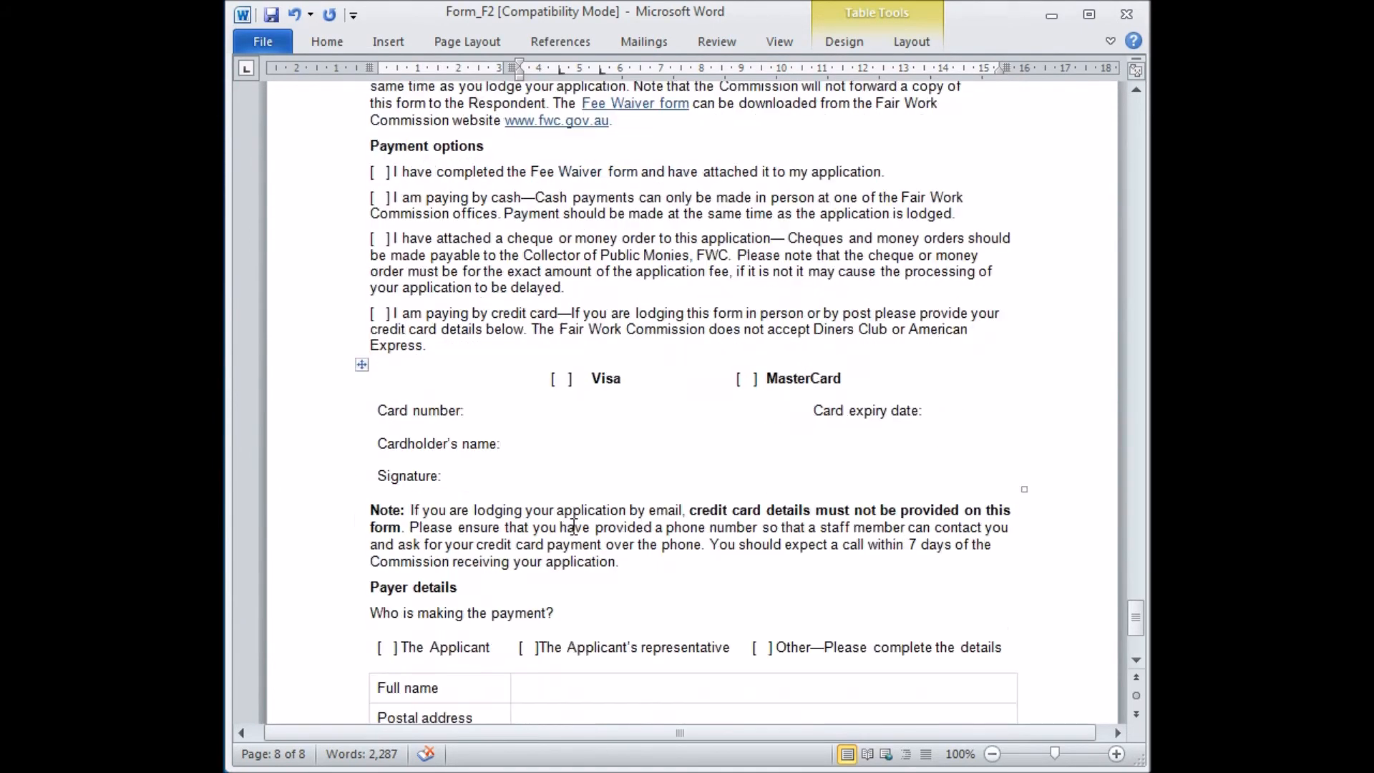
pyautogui.scroll(-5, 574, 526)
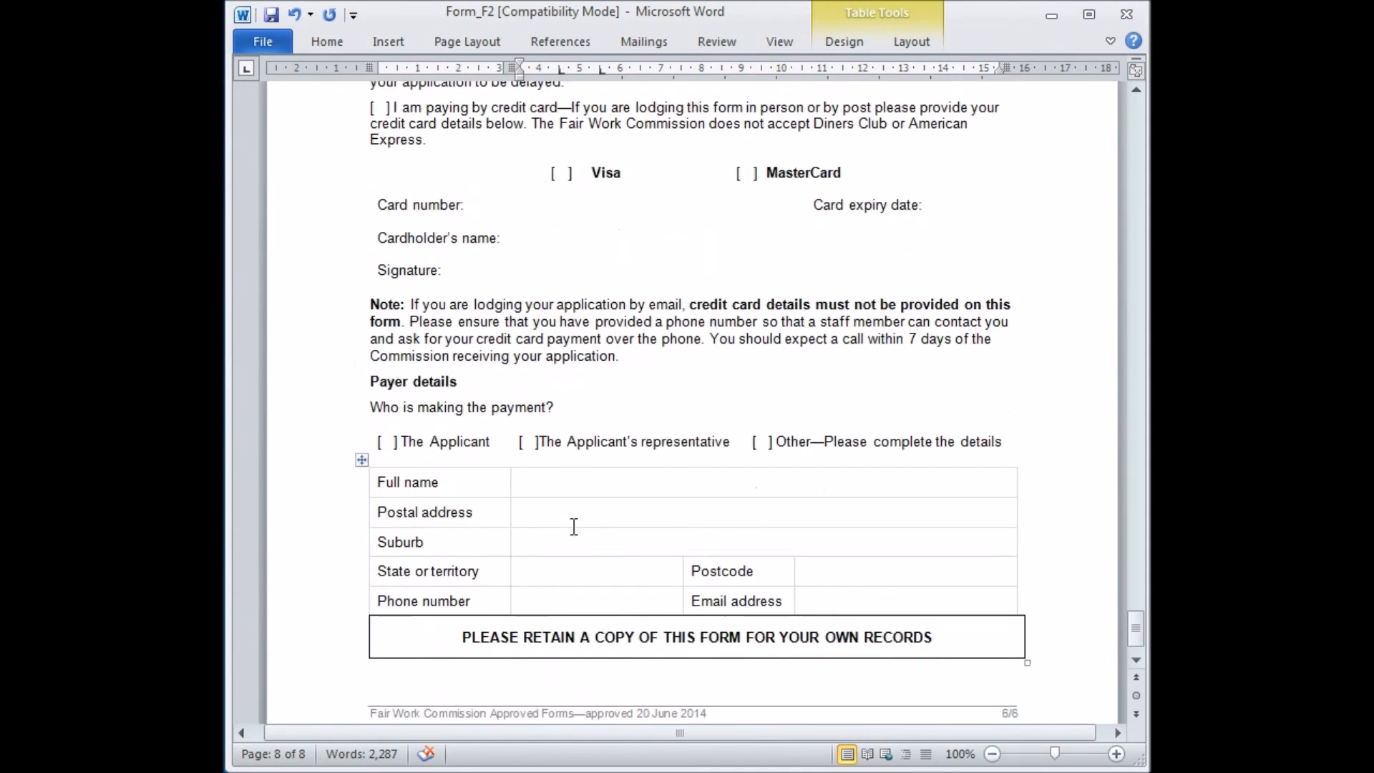
pyautogui.scroll(-2, 574, 526)
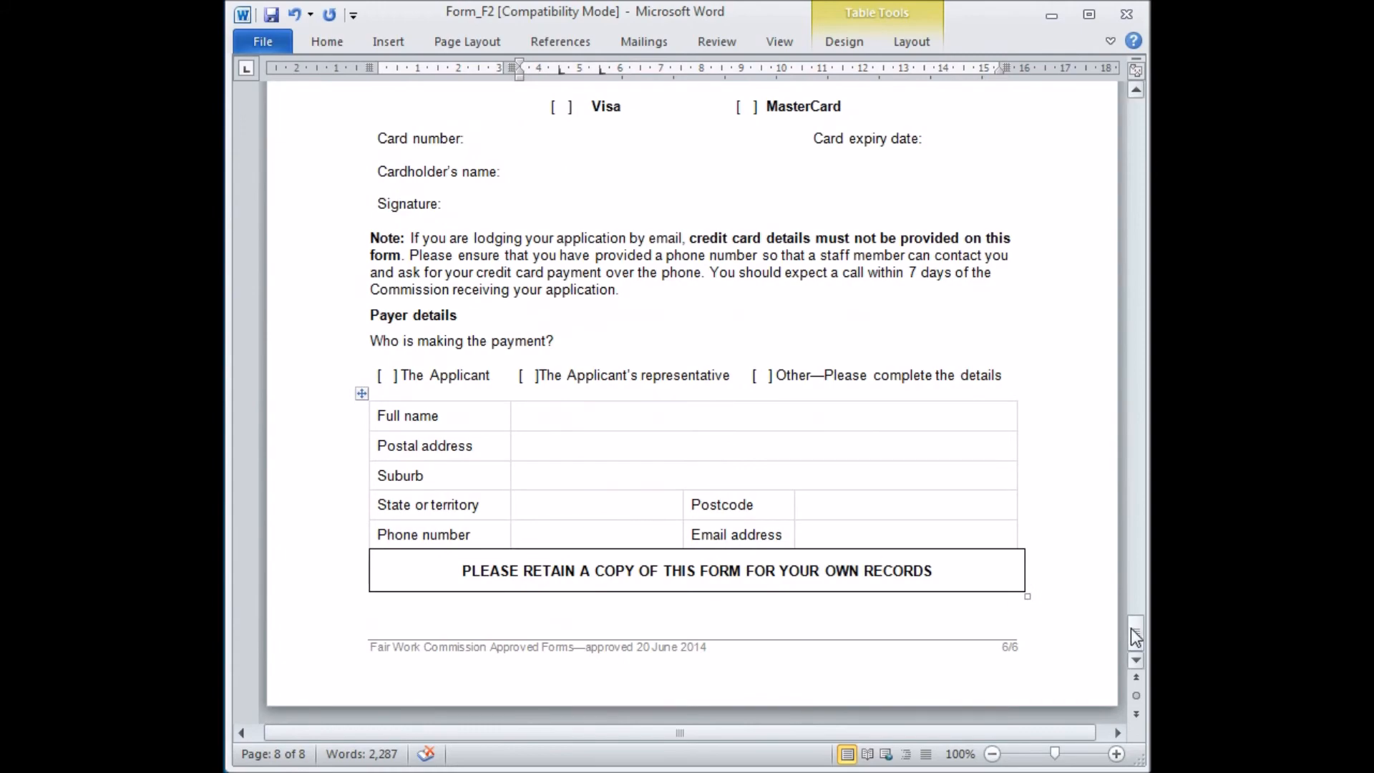
pyautogui.moveTo(1134, 629); pyautogui.dragTo(1137, 257)
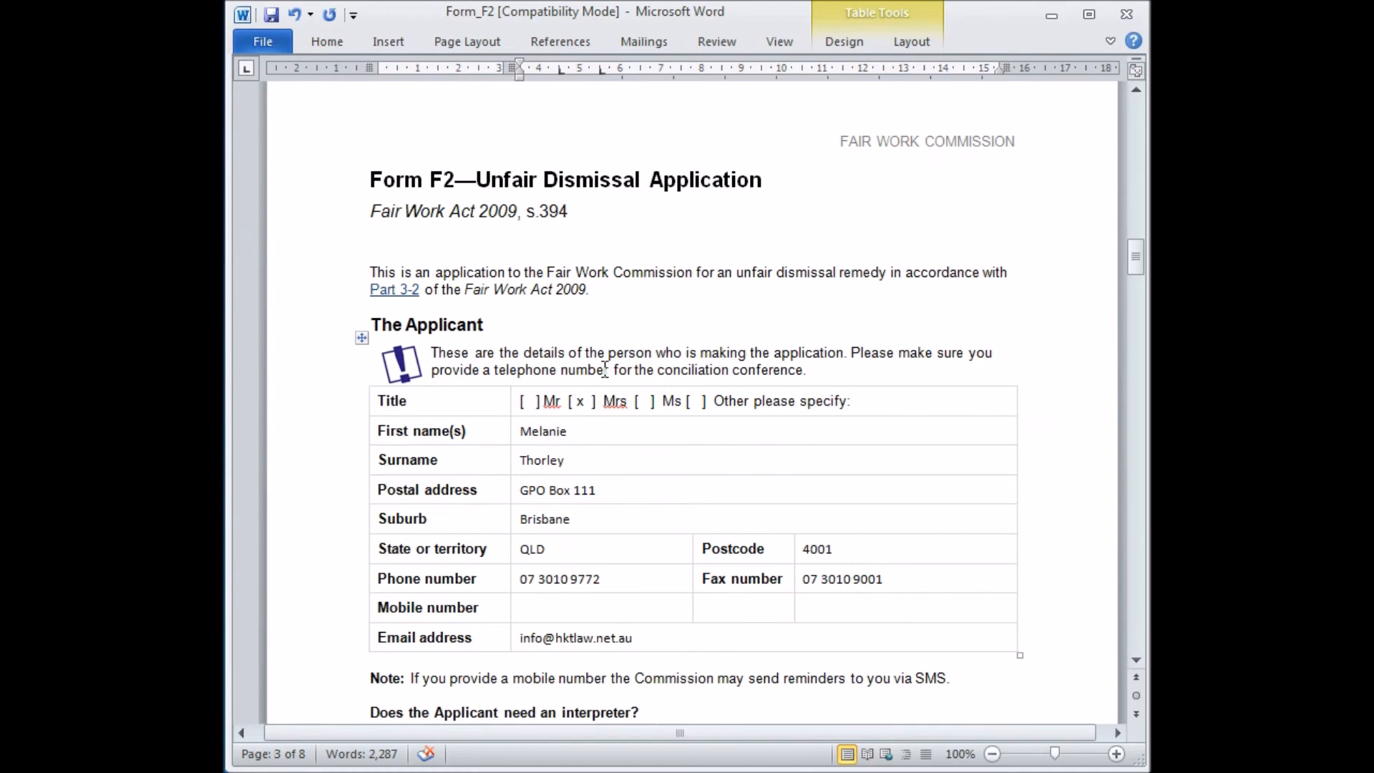